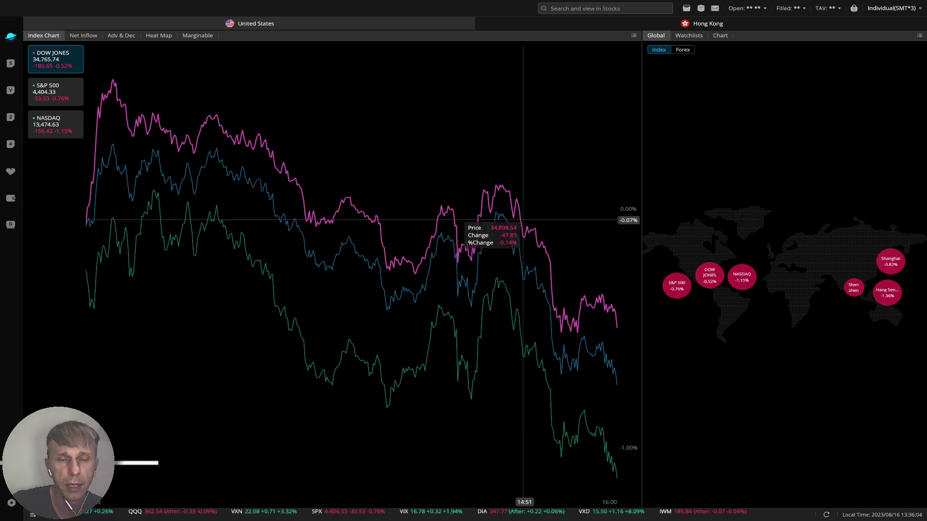
- Compare the Dow Jones, S&P 500 and NASDAQ lines on the US index chart by highlighting each index
click(56, 91)
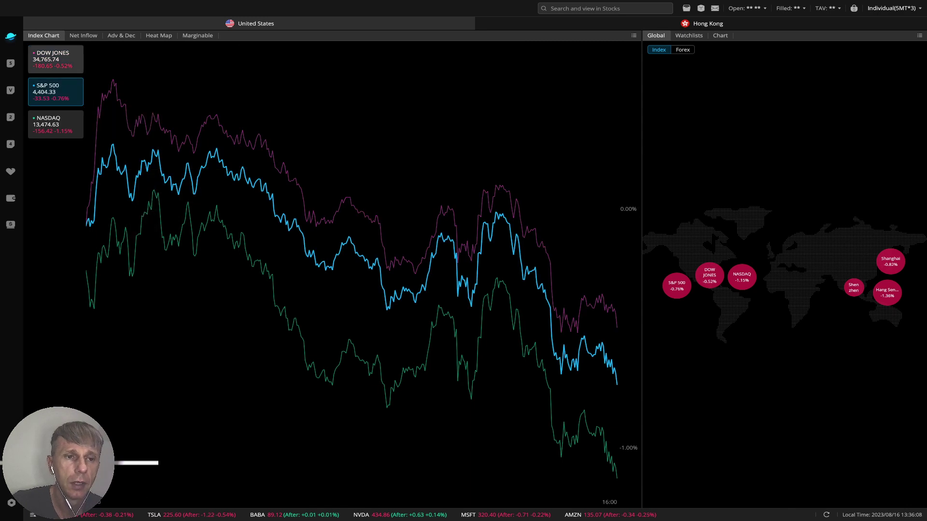
click(56, 59)
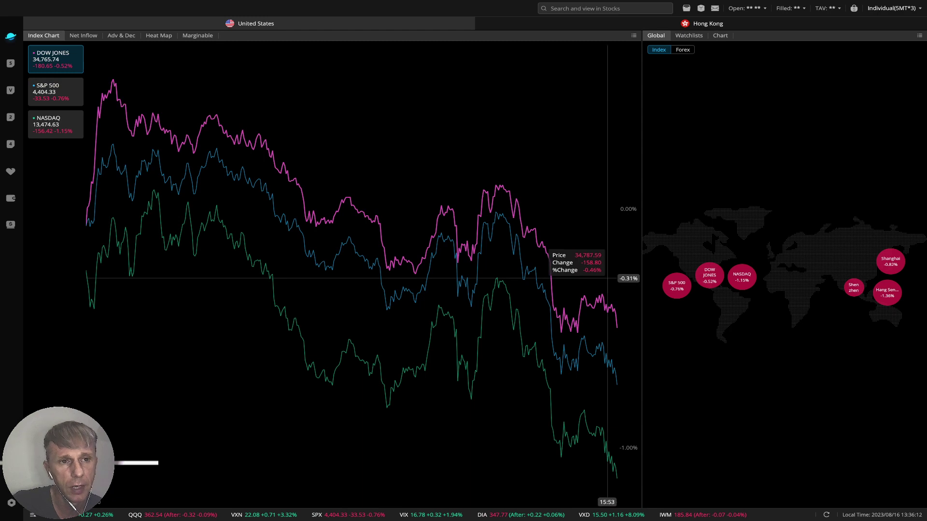
click(55, 92)
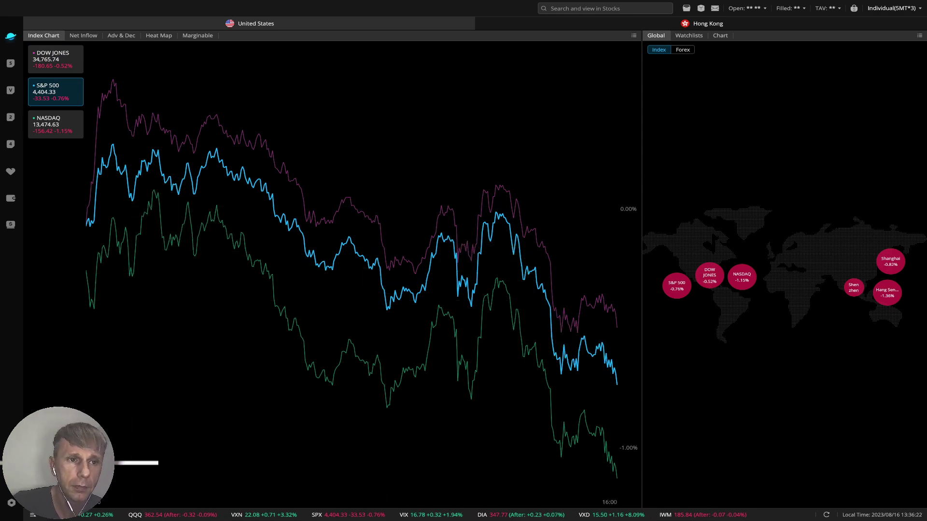
click(56, 124)
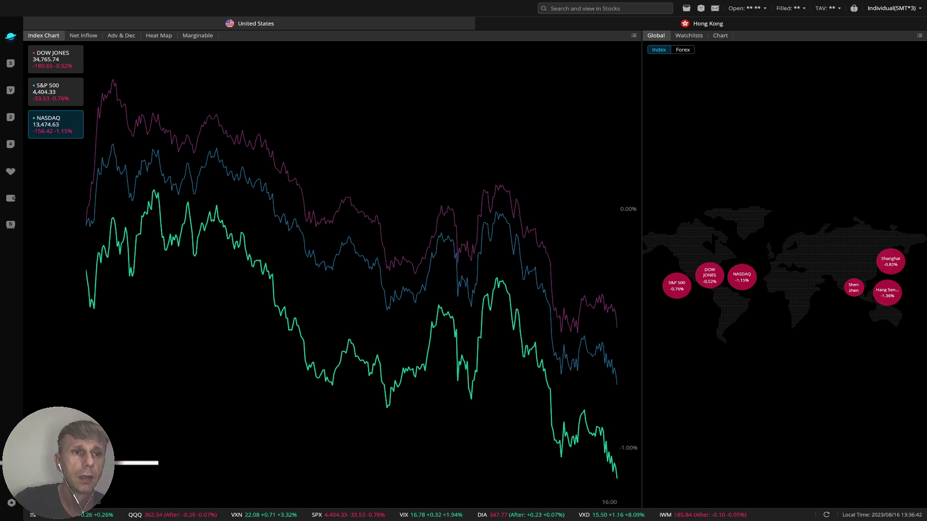
- Open the DXY chart from the YouTube watchlist on the daily interval and examine its recent price action
click(10, 91)
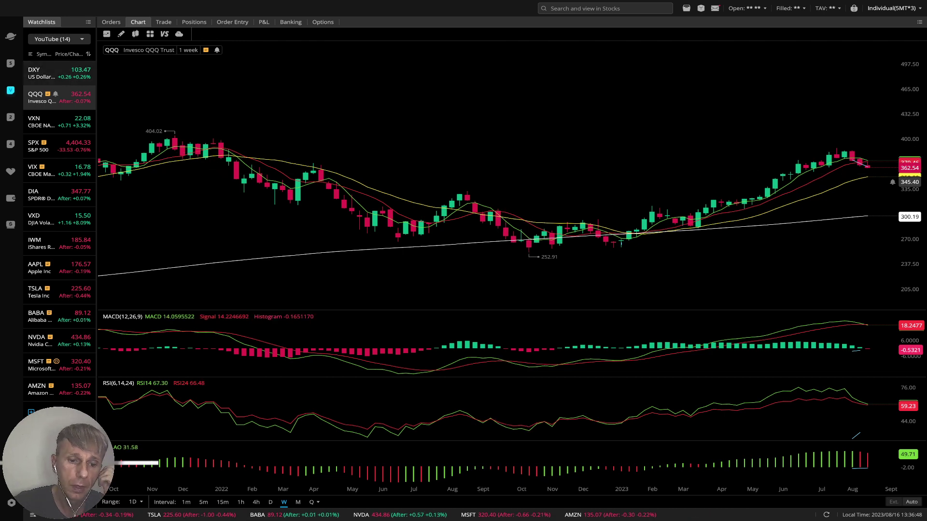
click(53, 73)
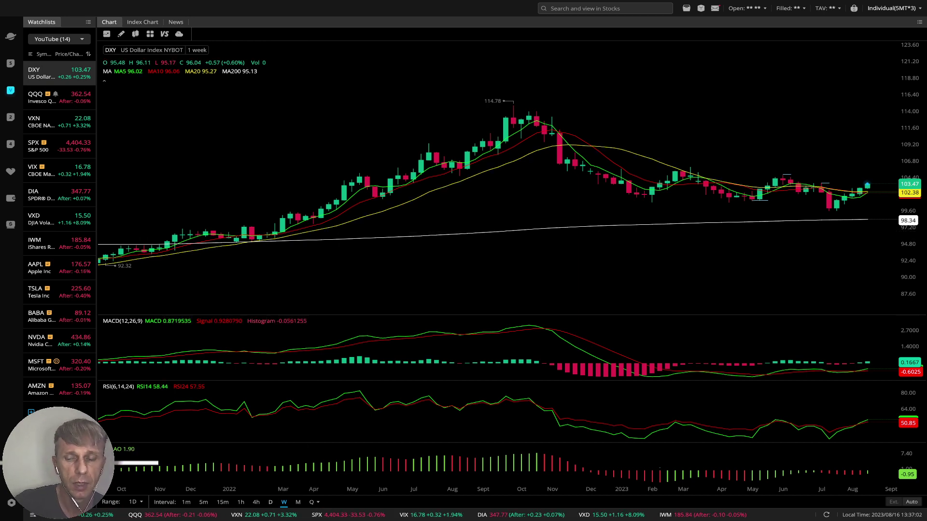
click(270, 502)
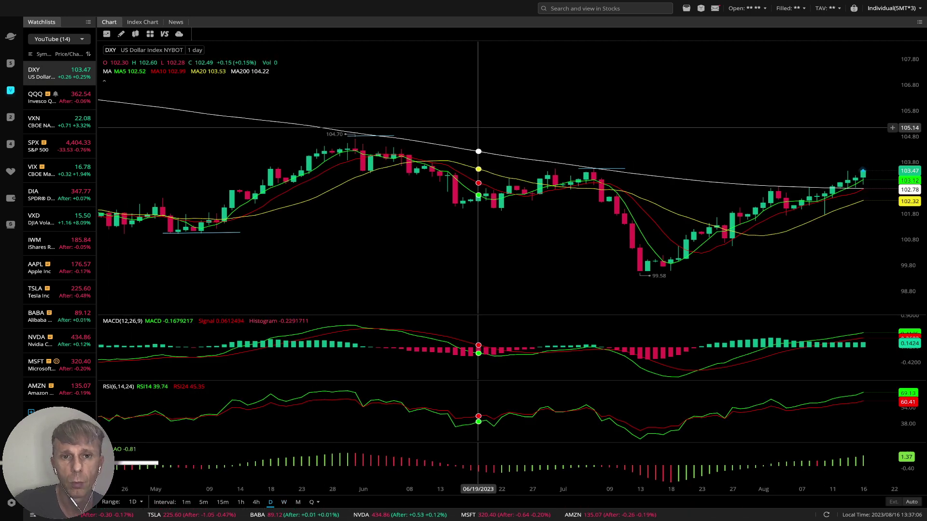
drag(477, 137, 444, 151)
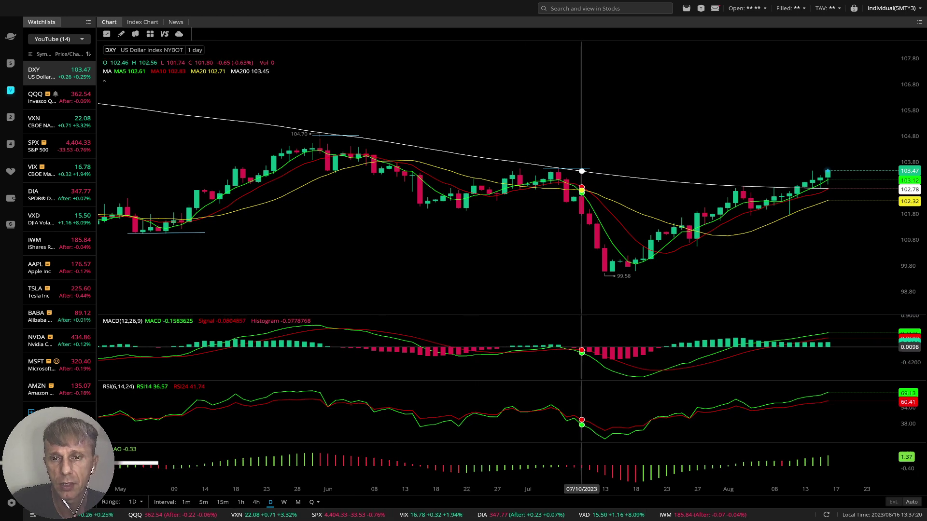
drag(658, 278, 645, 278)
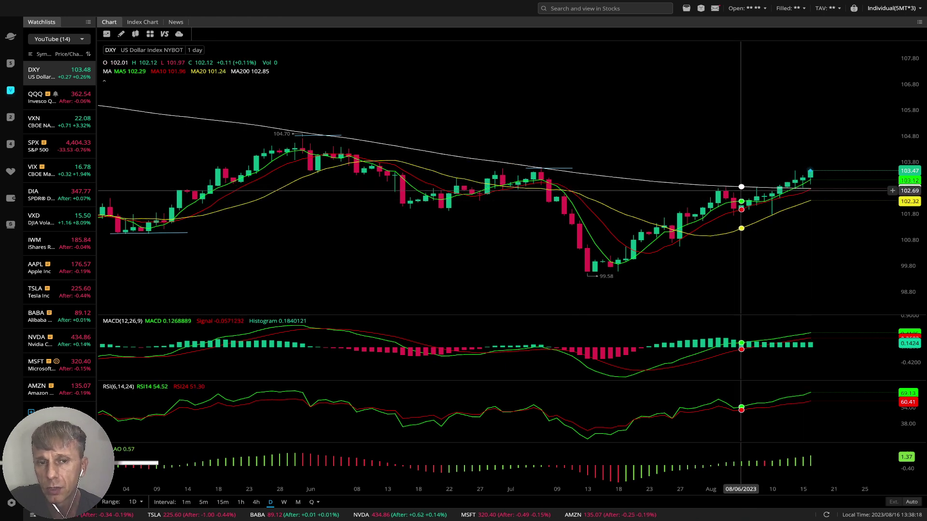
drag(805, 161, 678, 160)
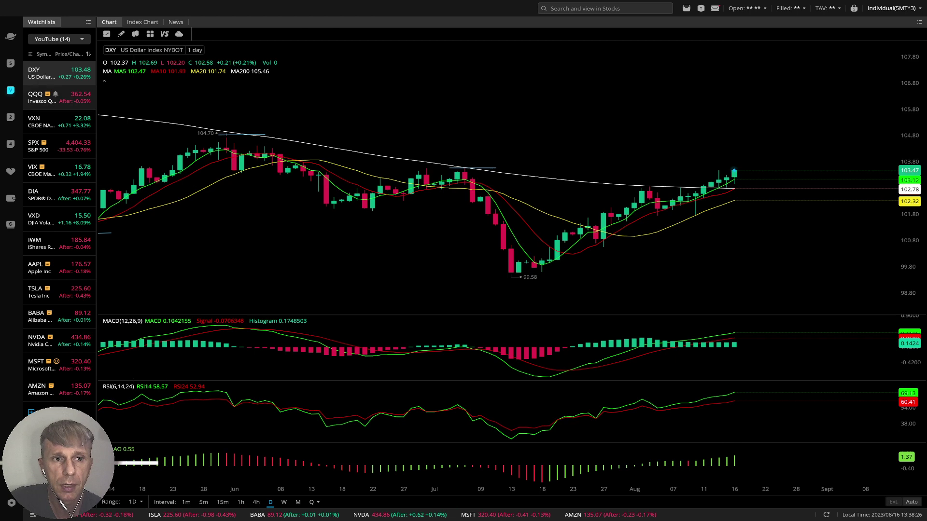
- Examine the QQQ price trend and indicator divergence on the daily and 4-hour charts
click(53, 97)
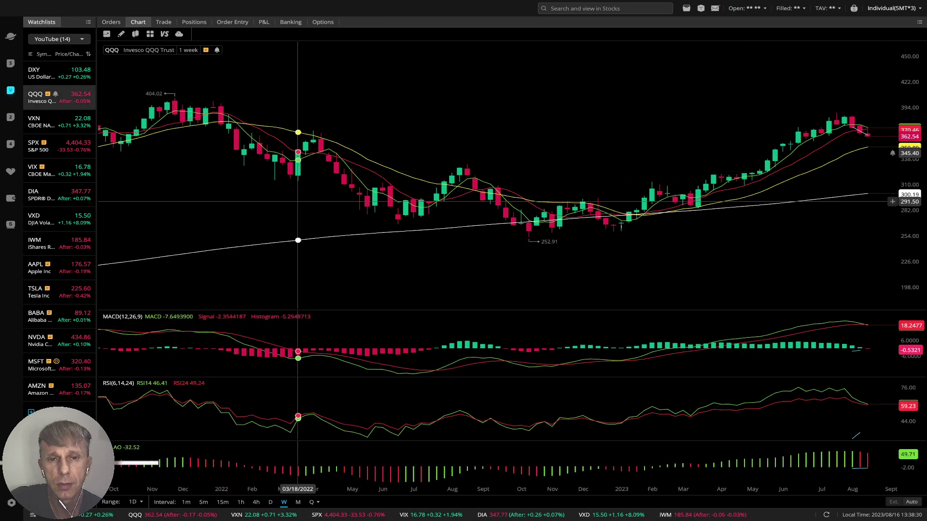
drag(451, 130, 376, 130)
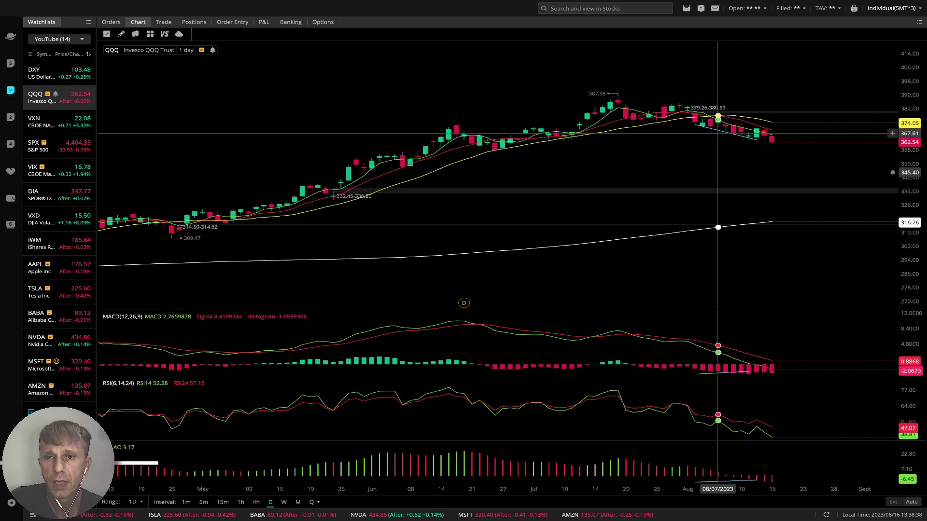
click(712, 129)
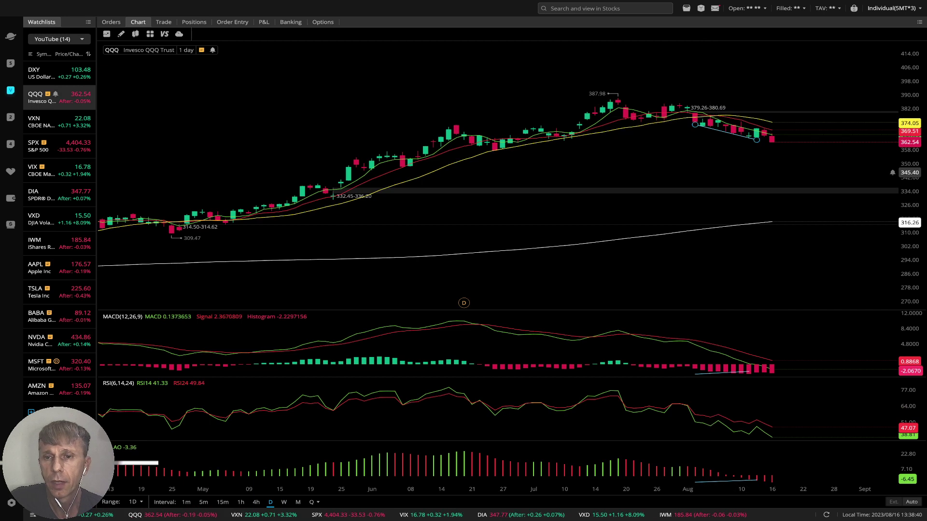
click(771, 140)
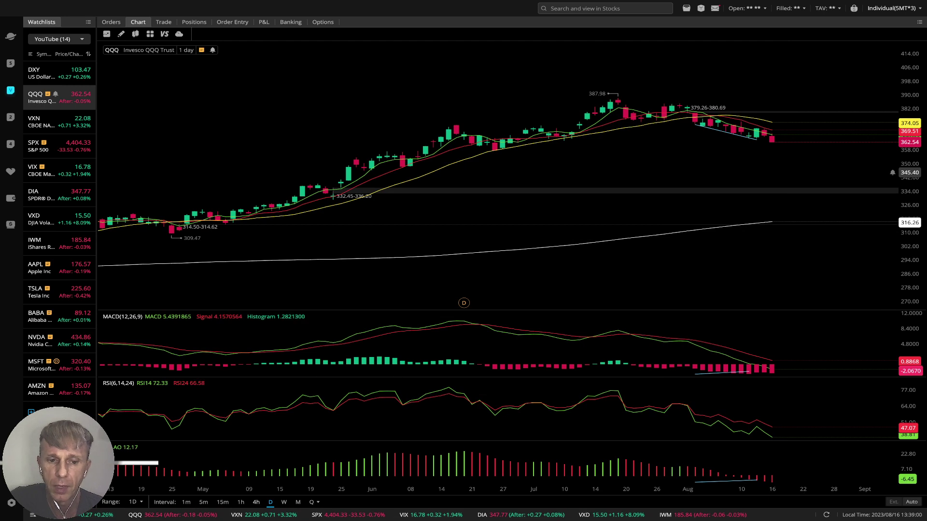
click(256, 502)
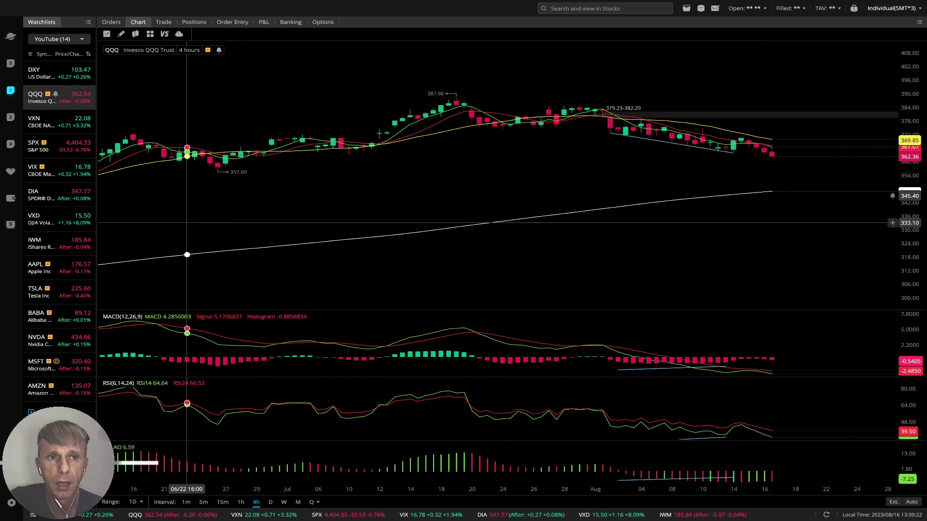
- On the 1-hour QQQ chart, extend the falling price trendline and the MACD trendline to the latest candle
click(107, 34)
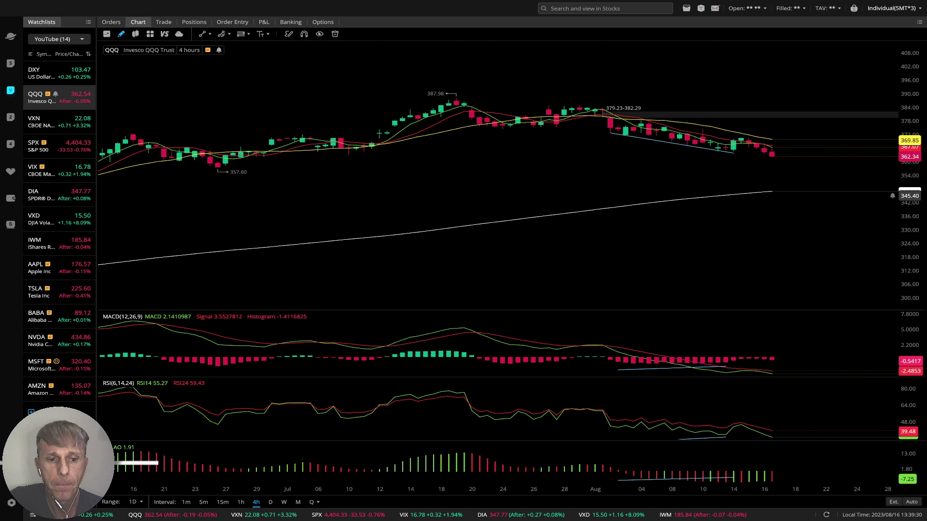
click(241, 502)
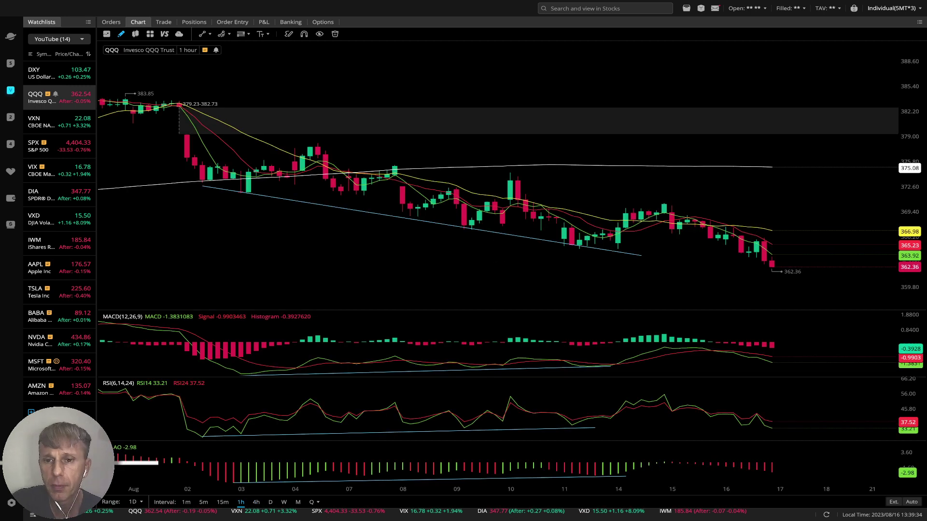
click(640, 255)
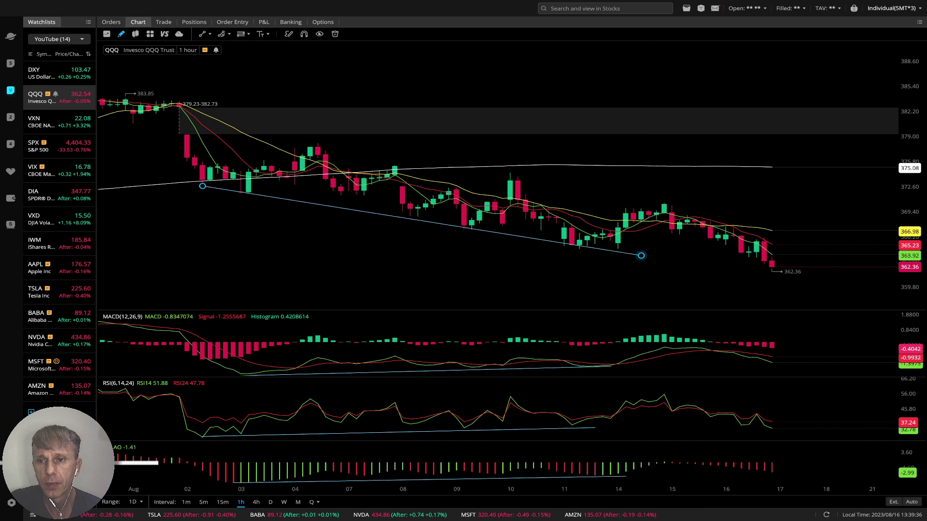
drag(641, 256, 788, 274)
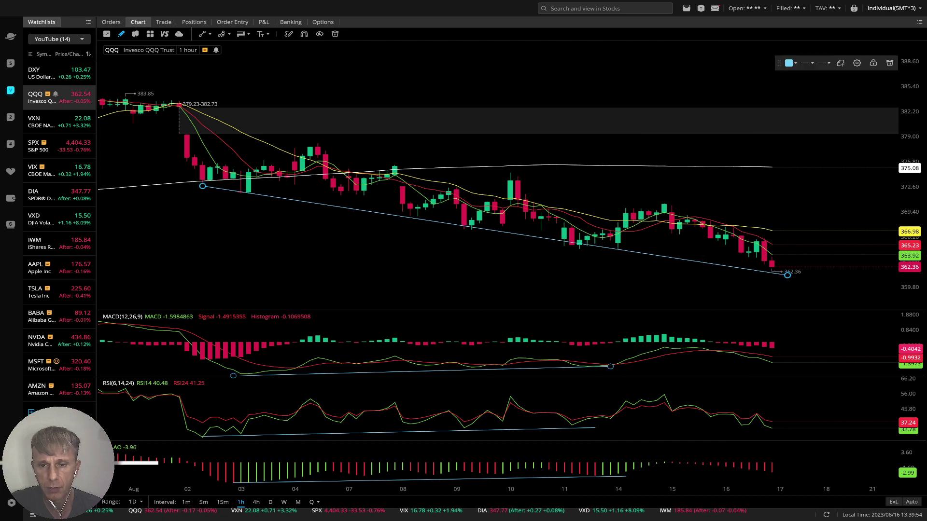
click(610, 367)
mouse_move(610, 367)
mouse_down()
mouse_move(802, 370)
mouse_move(794, 365)
mouse_up()
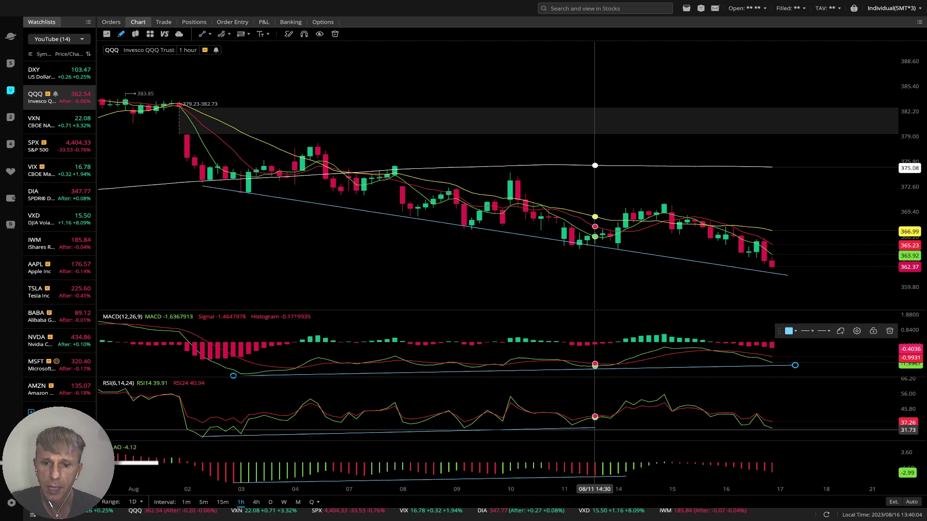
- Extend the RSI and AO trendlines on the 1-hour QQQ chart to the latest bar
click(591, 428)
mouse_move(594, 429)
mouse_down()
mouse_move(755, 430)
mouse_move(584, 431)
mouse_up()
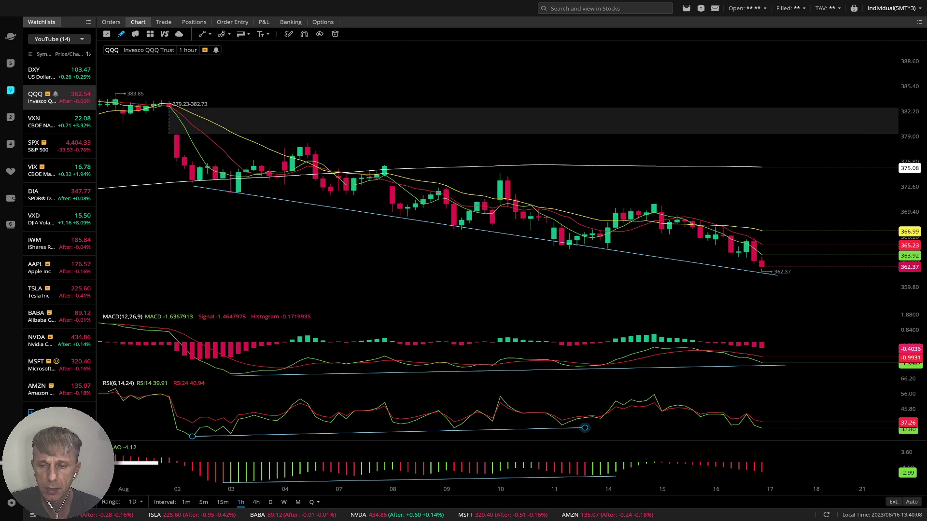
drag(777, 426, 777, 428)
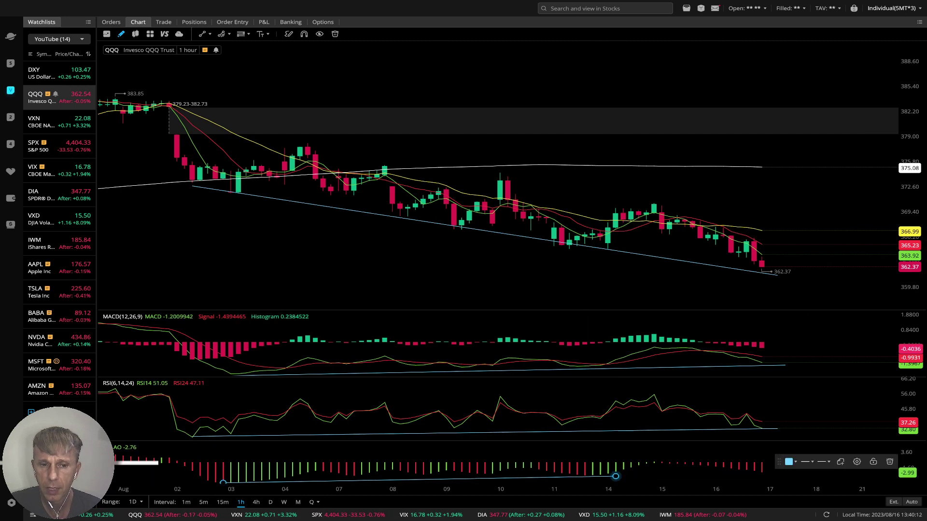
drag(616, 476, 768, 472)
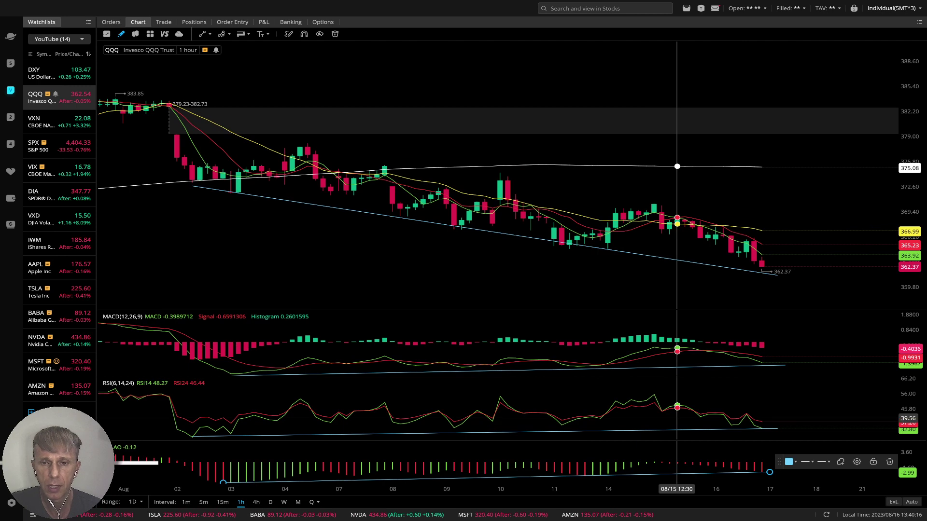
- Review the early-August decline on the 1-hour QQQ chart and open the daily VXN chart
drag(600, 260, 539, 261)
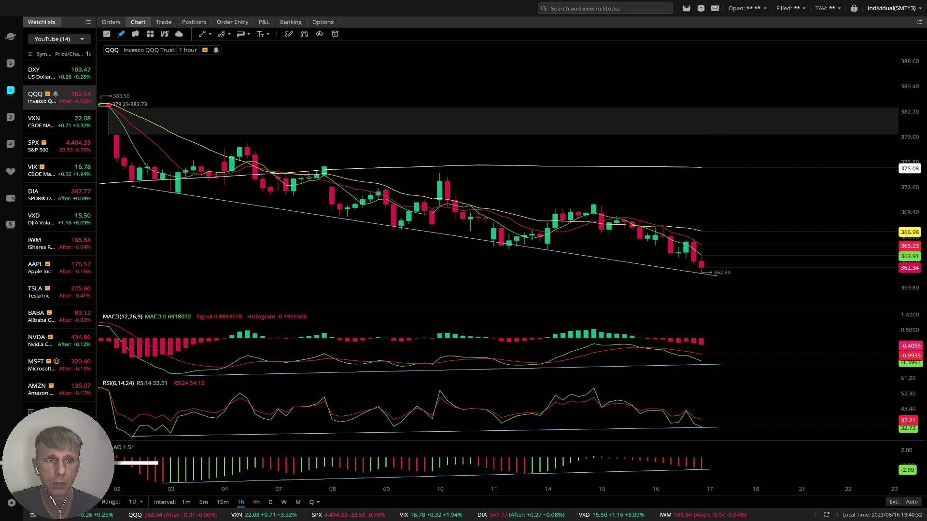
drag(185, 177, 315, 178)
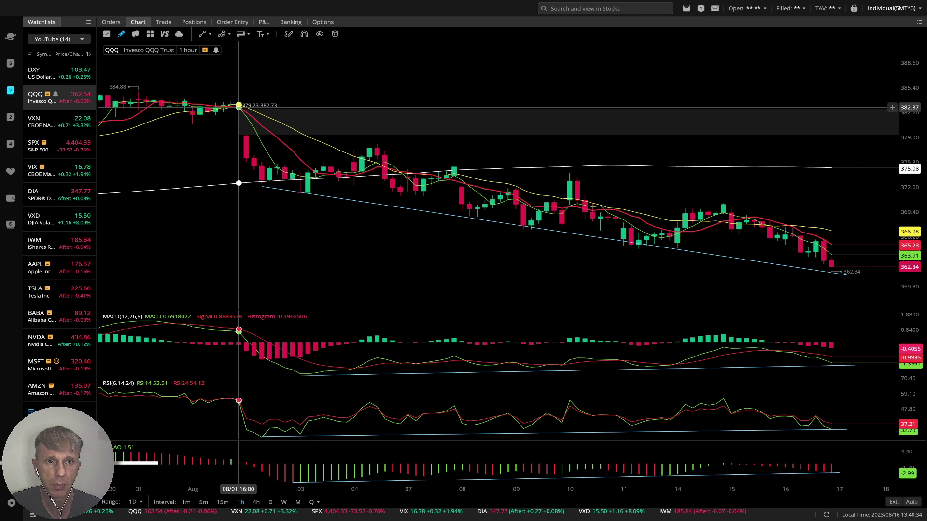
scroll(261, 145, down, 4)
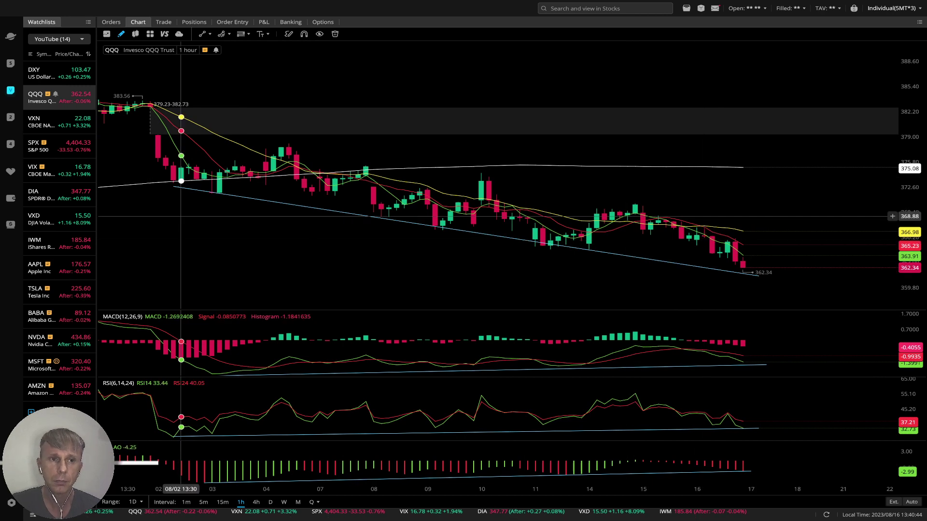
click(58, 121)
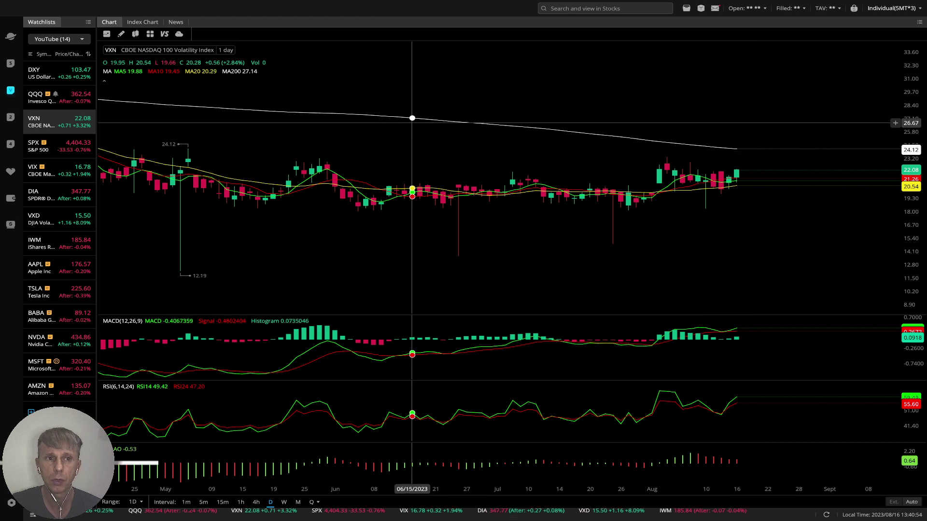
- On the 1-hour SPX chart, extend the falling price trendline and the MACD trendline to the latest candle
click(53, 146)
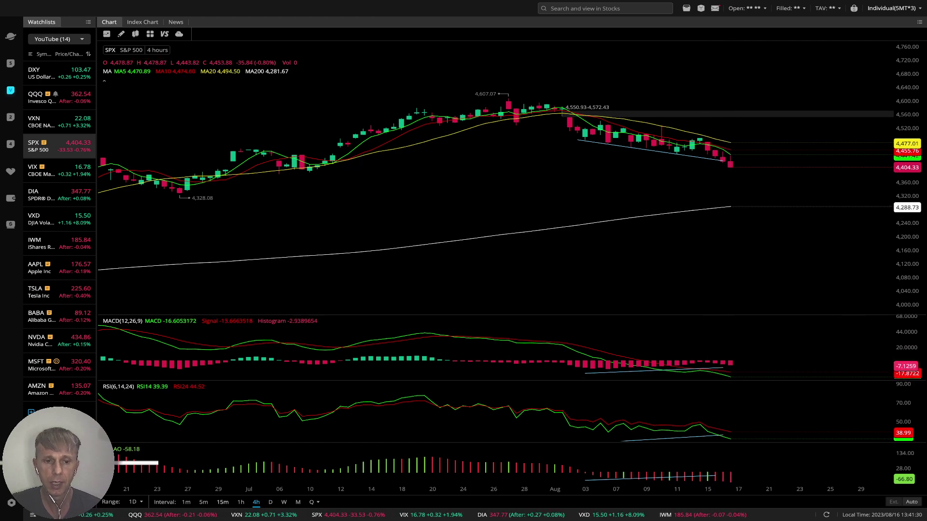
click(241, 502)
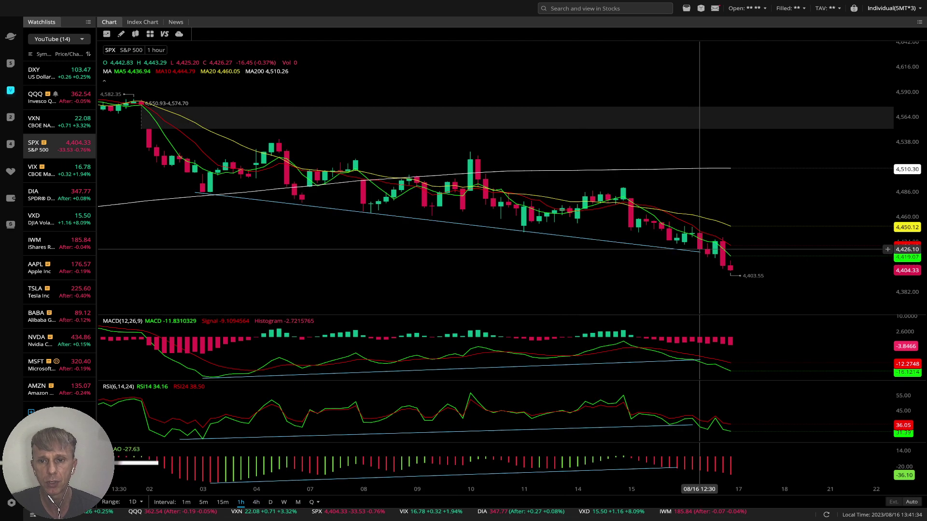
click(699, 252)
drag(700, 251, 746, 274)
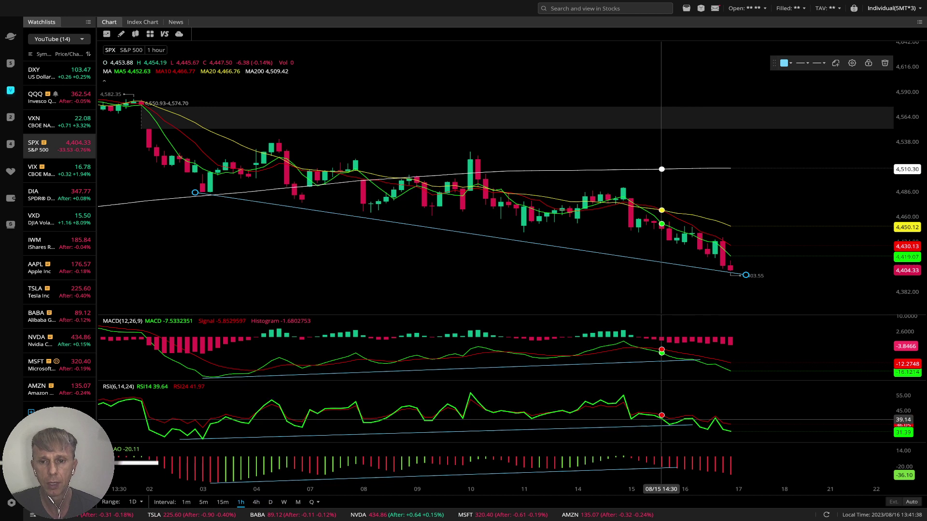
mouse_move(700, 359)
mouse_down()
mouse_move(741, 366)
mouse_move(654, 363)
mouse_move(699, 359)
mouse_up()
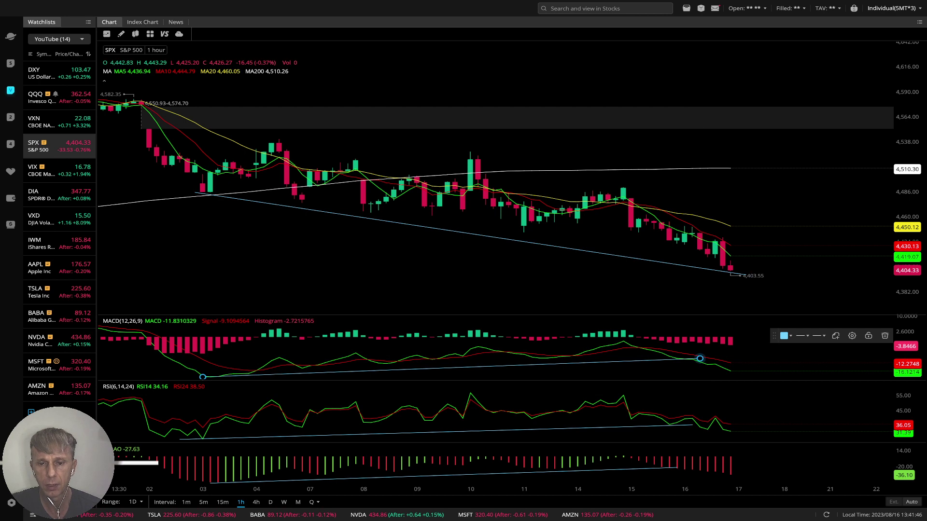
mouse_move(700, 358)
mouse_down()
mouse_move(757, 360)
mouse_move(753, 372)
mouse_up()
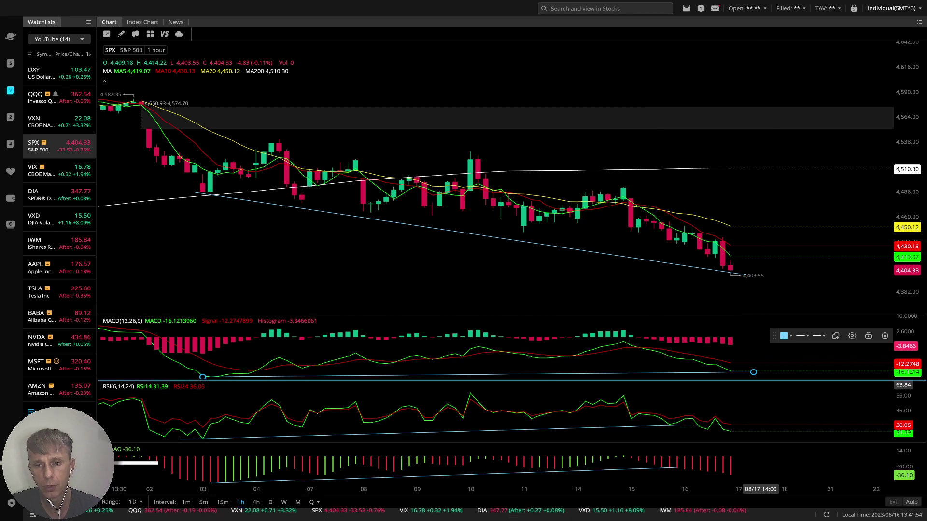
- Extend the RSI and AO trendlines on the 1-hour SPX chart to the latest bar
click(682, 426)
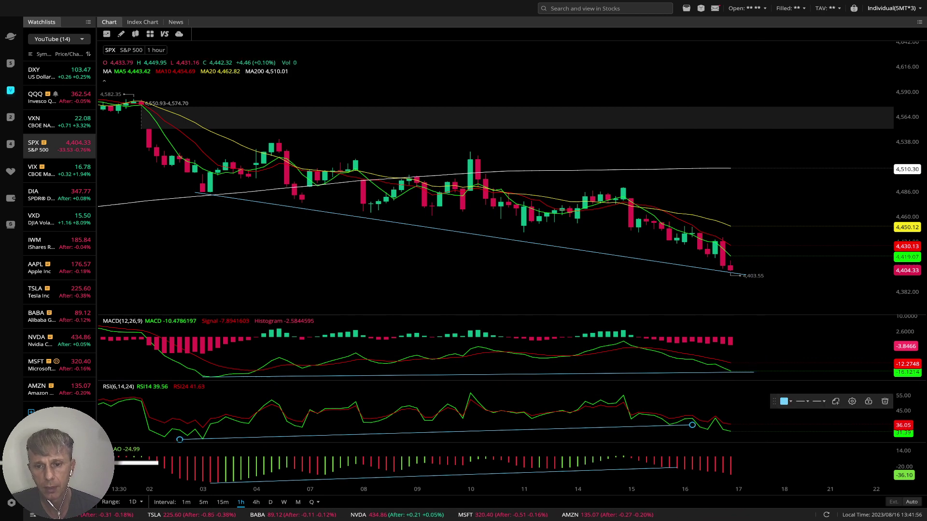
drag(692, 425, 746, 432)
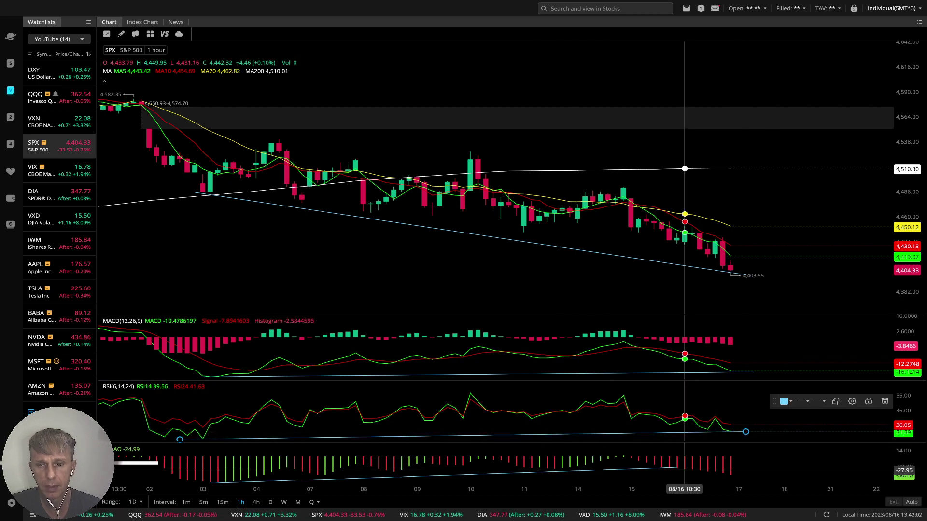
click(677, 467)
drag(676, 467, 784, 473)
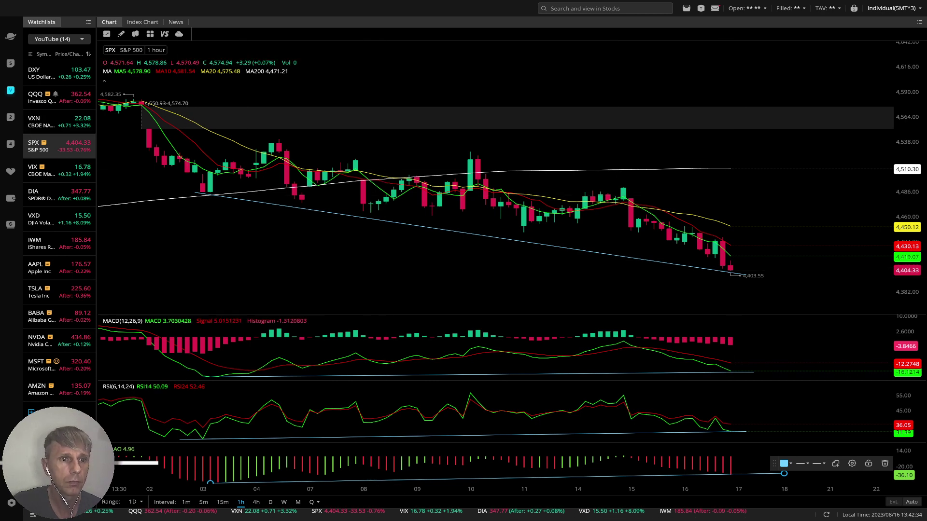
- Review the VIX chart at the 1-hour and daily intervals and the DIA chart at the 1-hour, daily and 4-hour intervals
click(58, 169)
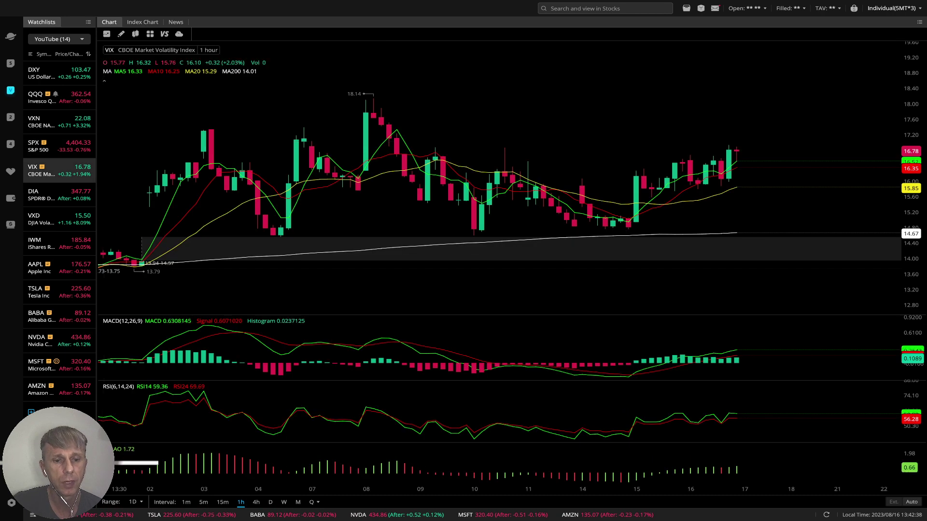
click(271, 502)
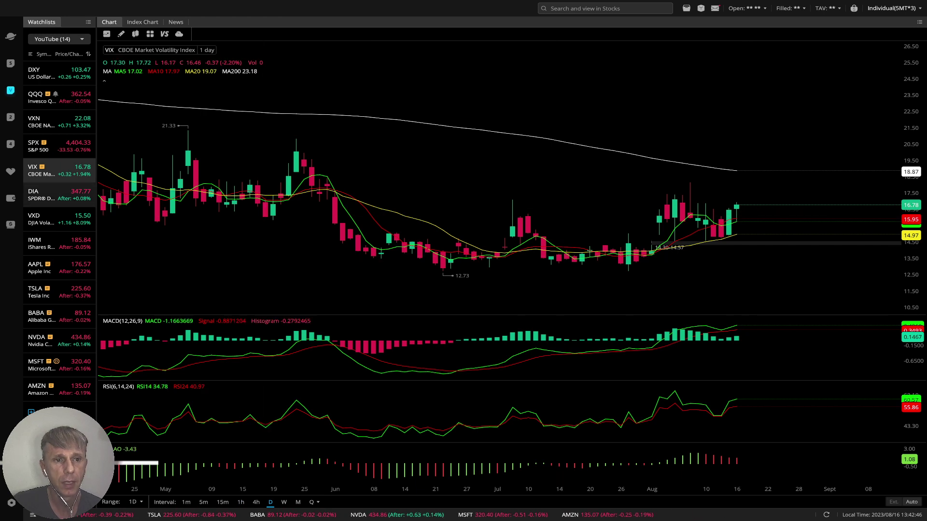
click(58, 195)
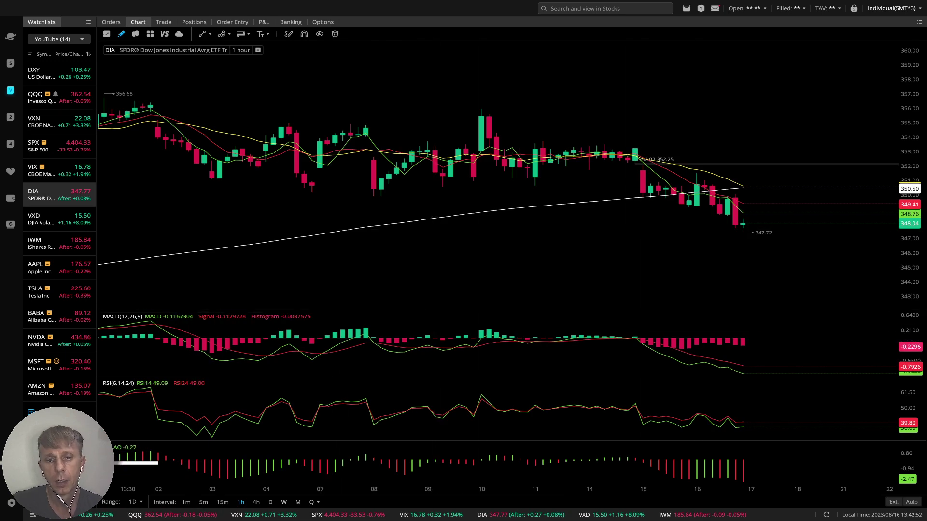
click(270, 501)
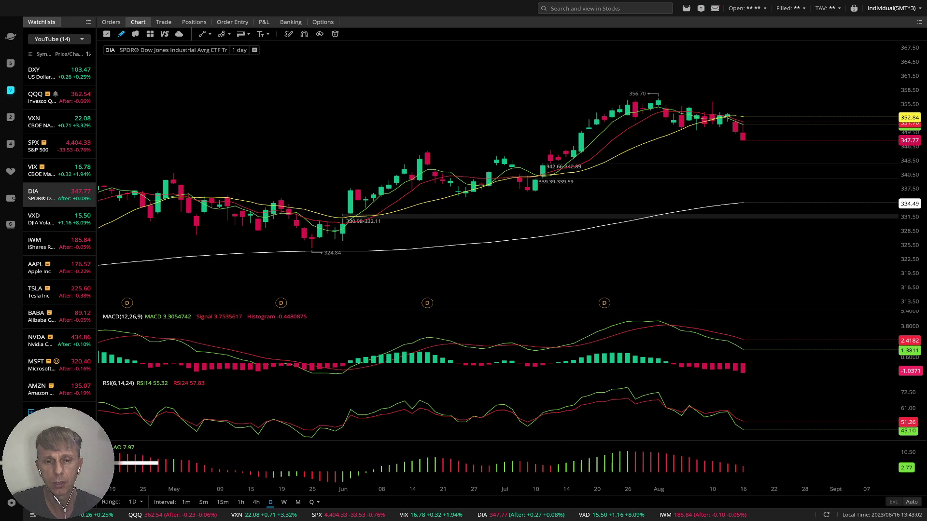
click(256, 502)
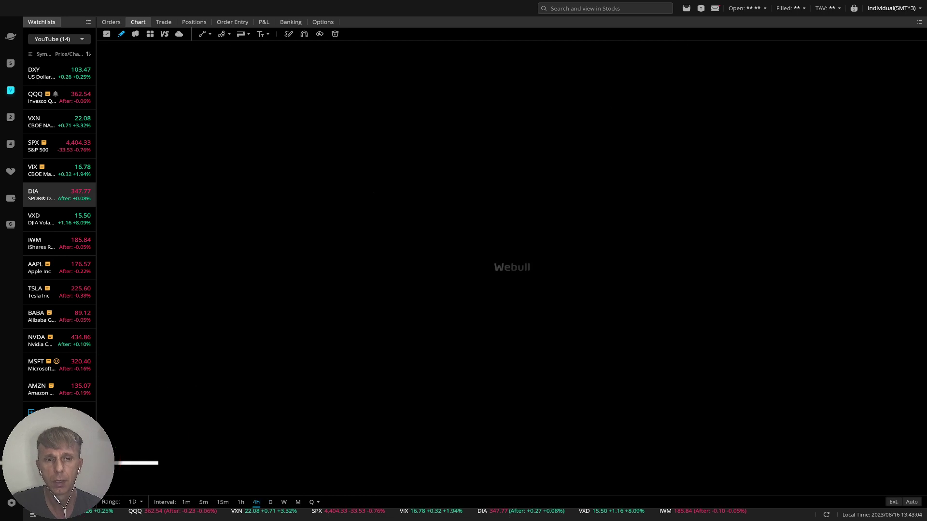
drag(319, 272, 371, 268)
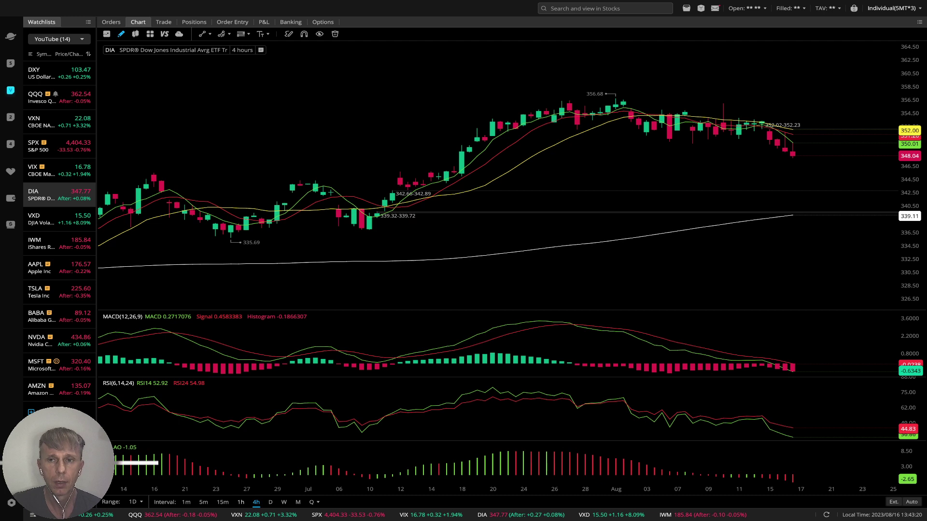
- On the 1-hour DIA chart, draw a falling trendline under the price lows from early August to the latest candle and a rising one under the RSI lows
click(240, 502)
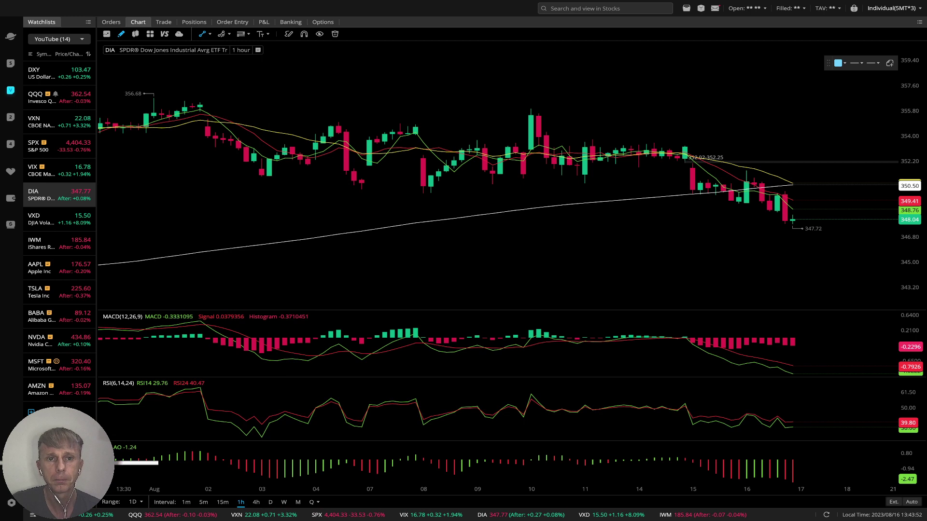
click(254, 177)
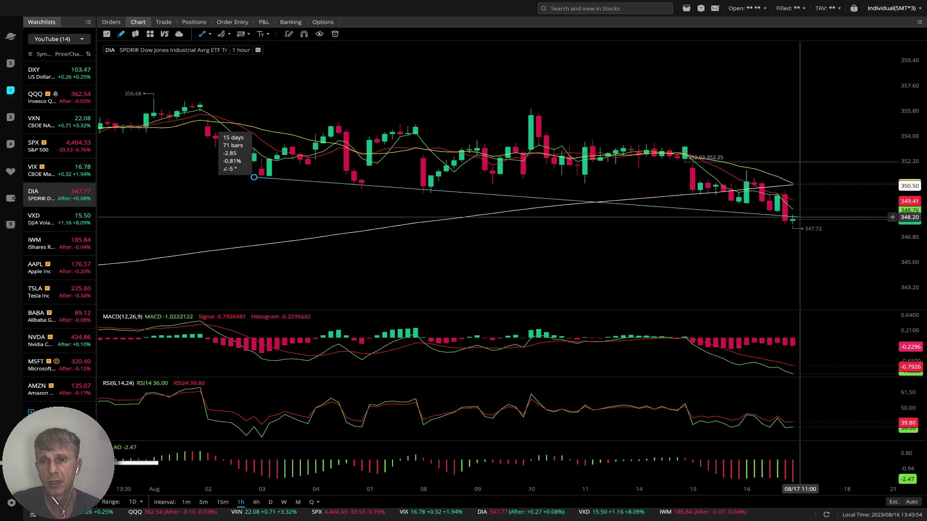
click(808, 224)
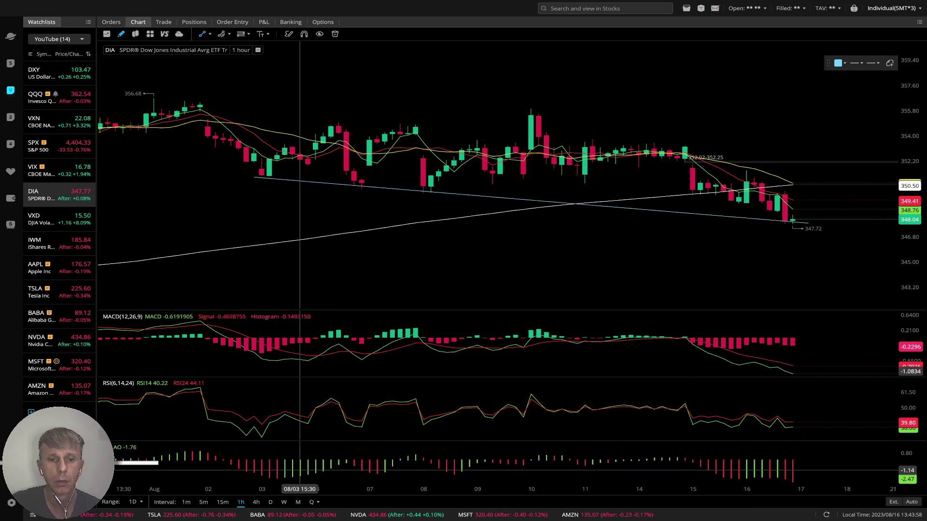
click(254, 436)
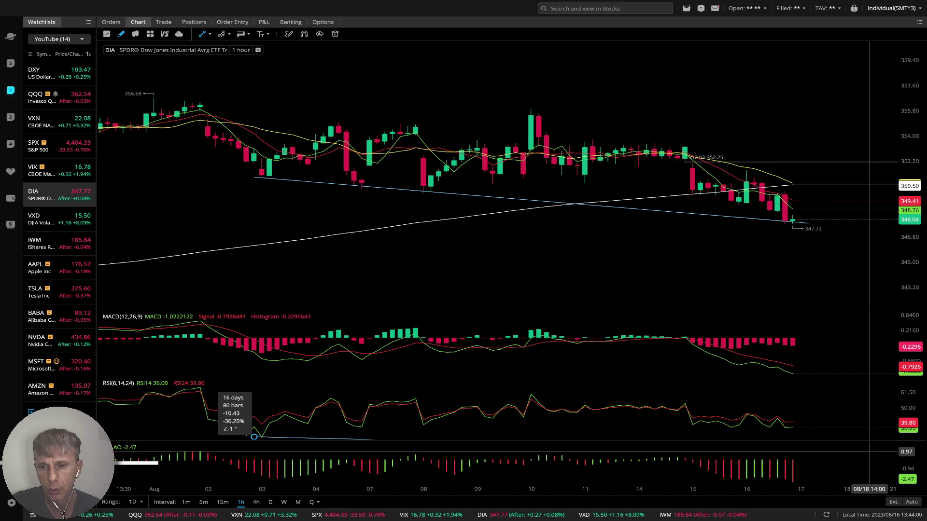
click(839, 428)
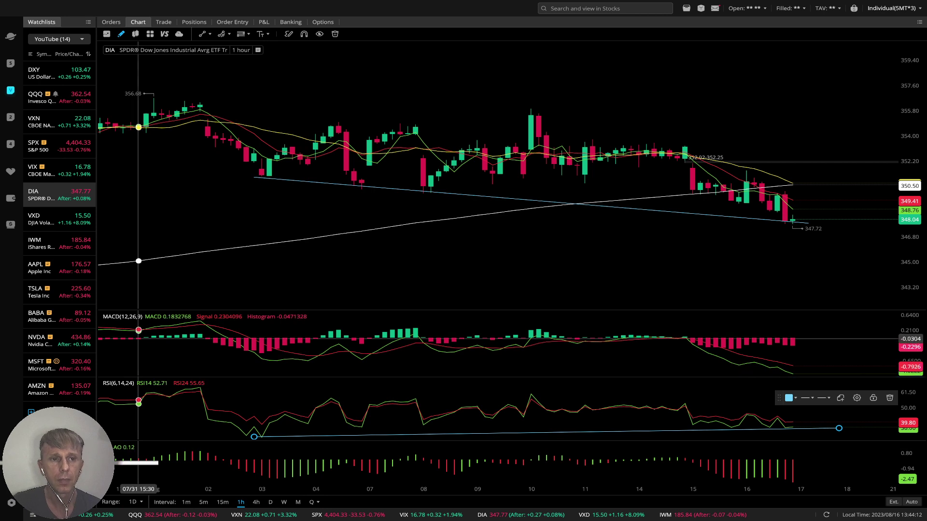
- Review the VXD chart and the daily and 4-hour IWM charts
click(48, 218)
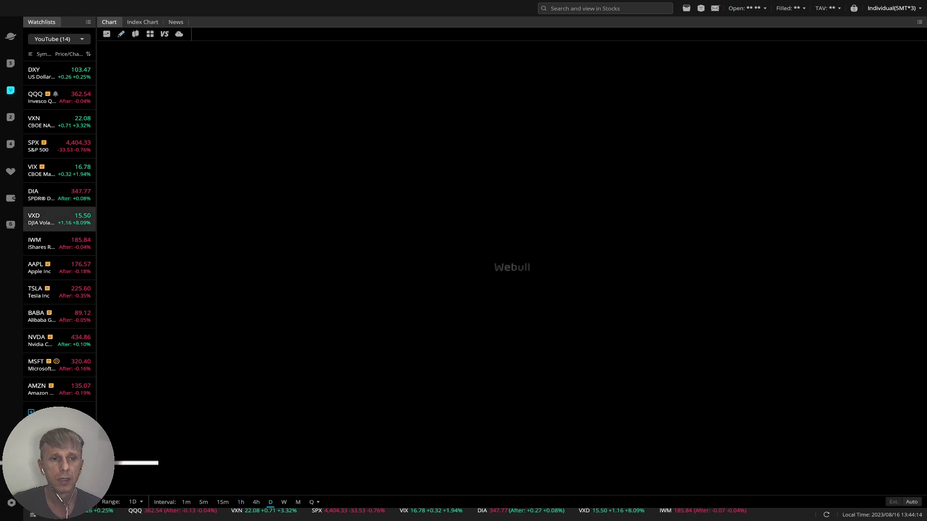
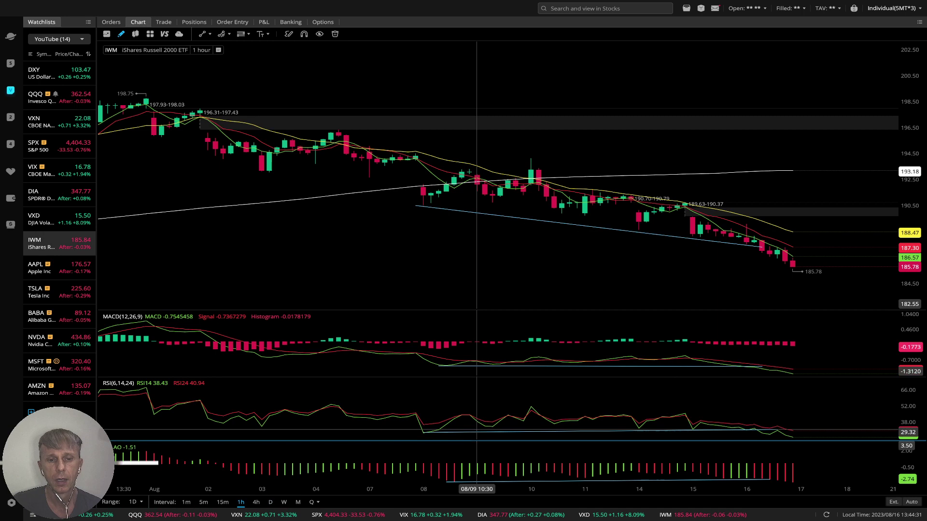
click(271, 502)
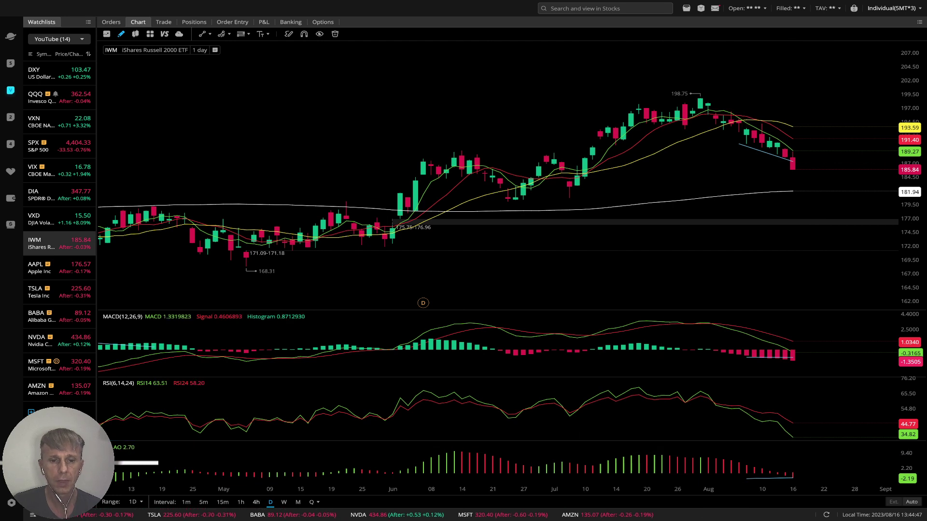
click(255, 502)
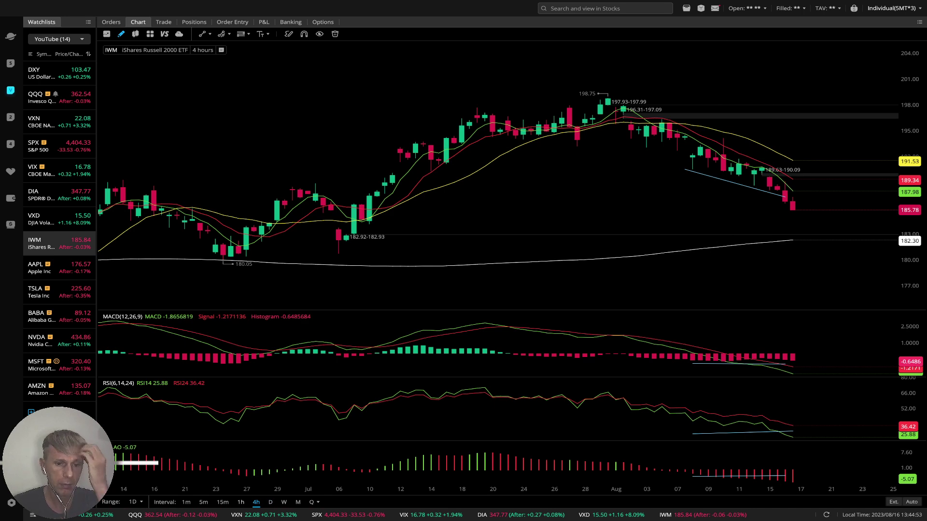
- On the 1-hour IWM chart, extend the falling price trendline from the August 8 low to the latest candle
click(240, 502)
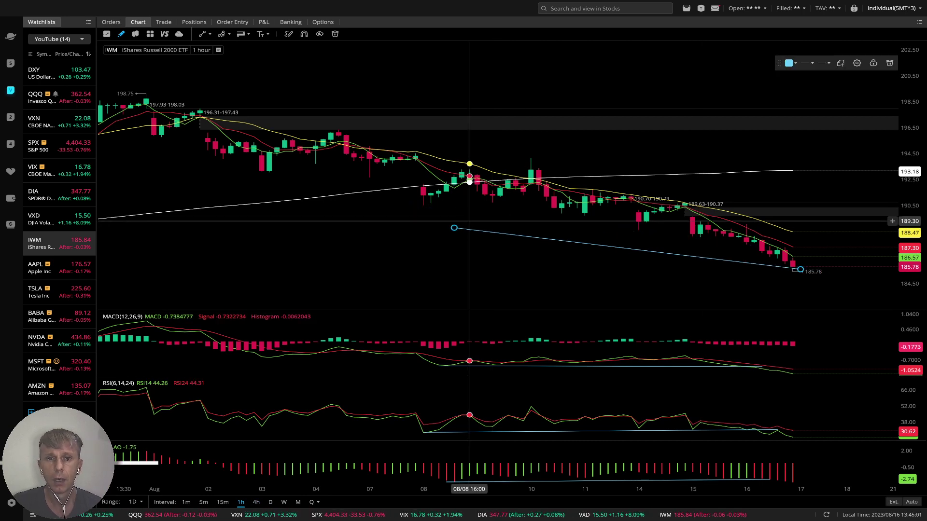
drag(454, 227, 449, 190)
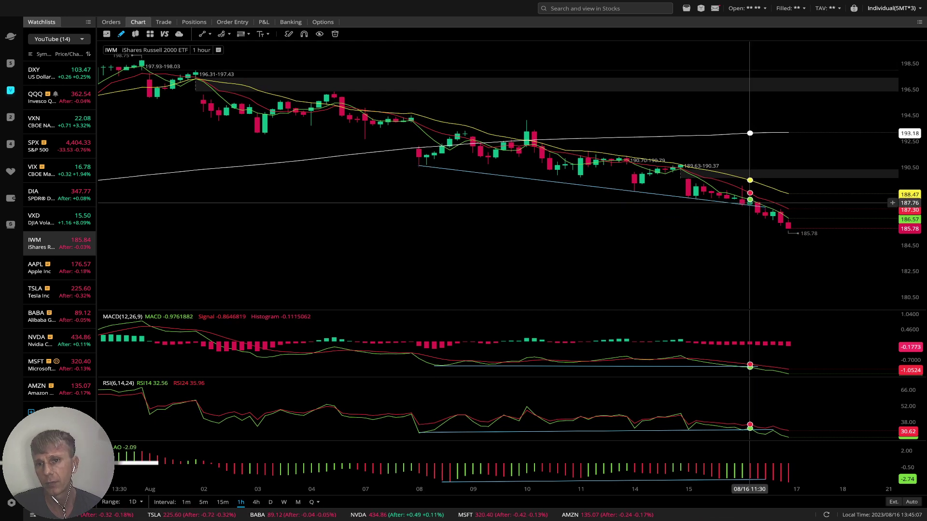
drag(765, 207, 803, 234)
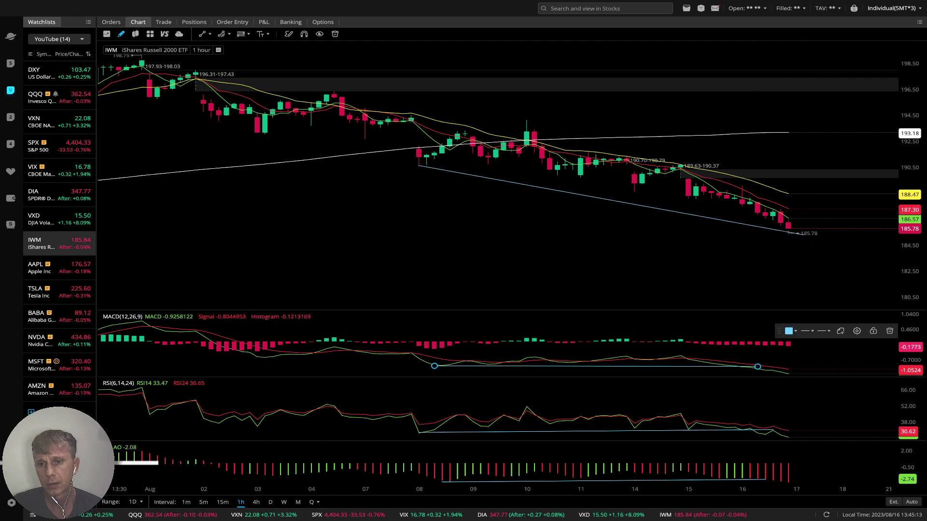
- Delete the MACD, RSI, AO and price trendlines from the 1-hour IWM chart
mouse_move(760, 369)
mouse_down()
mouse_move(806, 369)
mouse_move(774, 367)
mouse_up()
key(Delete)
click(766, 430)
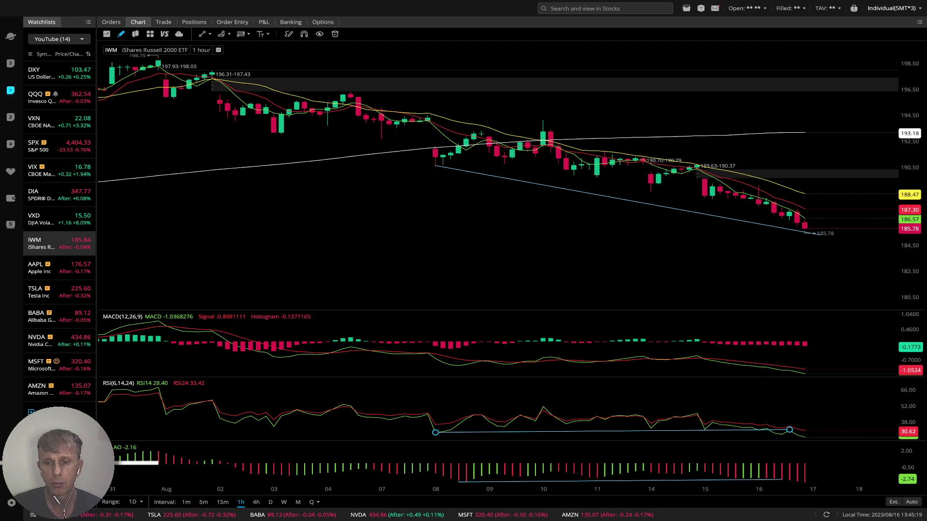
key(Delete)
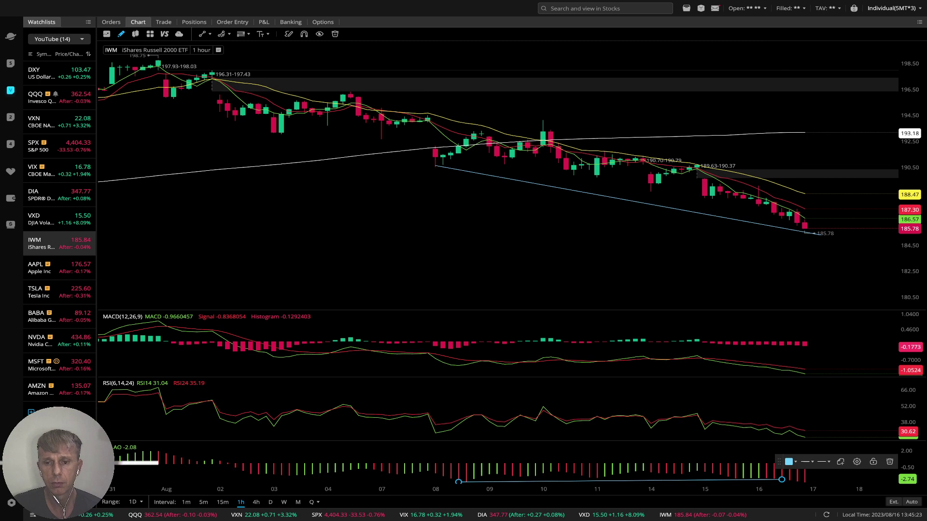
key(Delete)
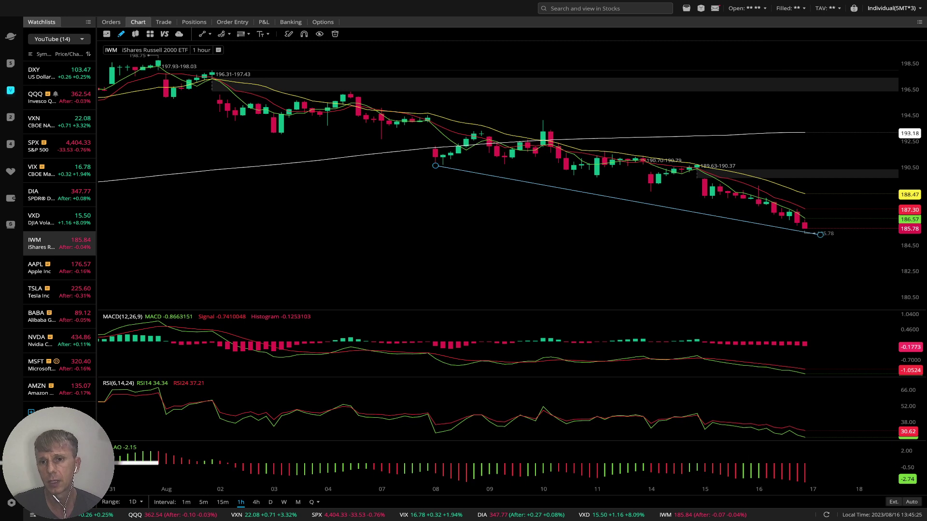
click(740, 220)
key(Delete)
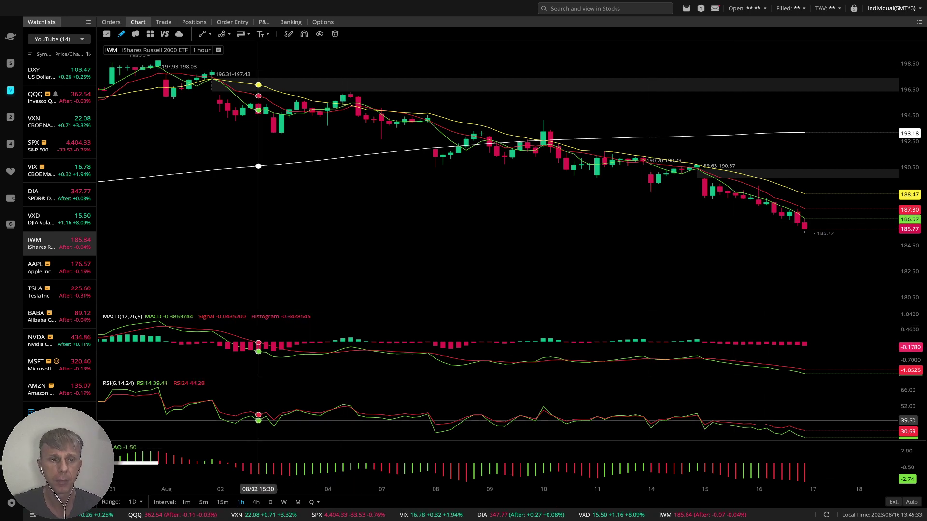
- Review the AAPL chart at the 1-hour, daily and 4-hour intervals, checking its price and indicator trendlines
click(47, 269)
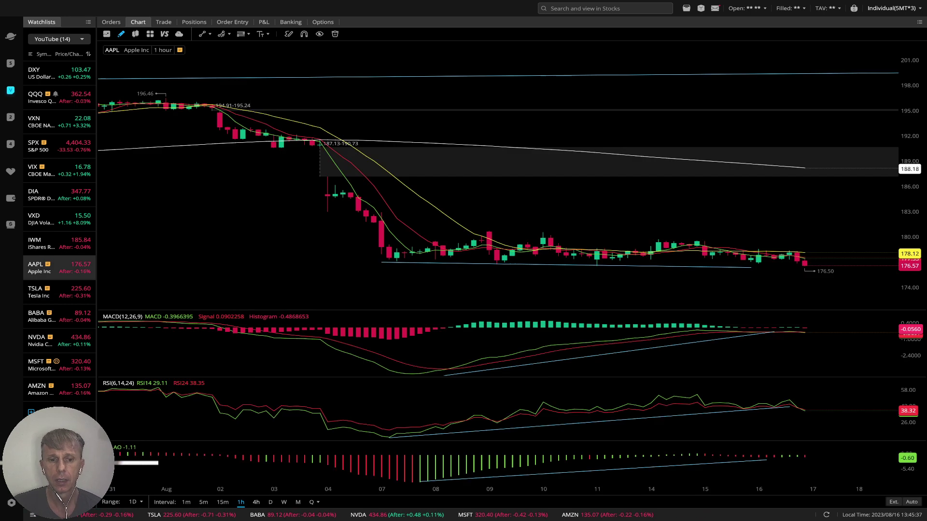
click(270, 502)
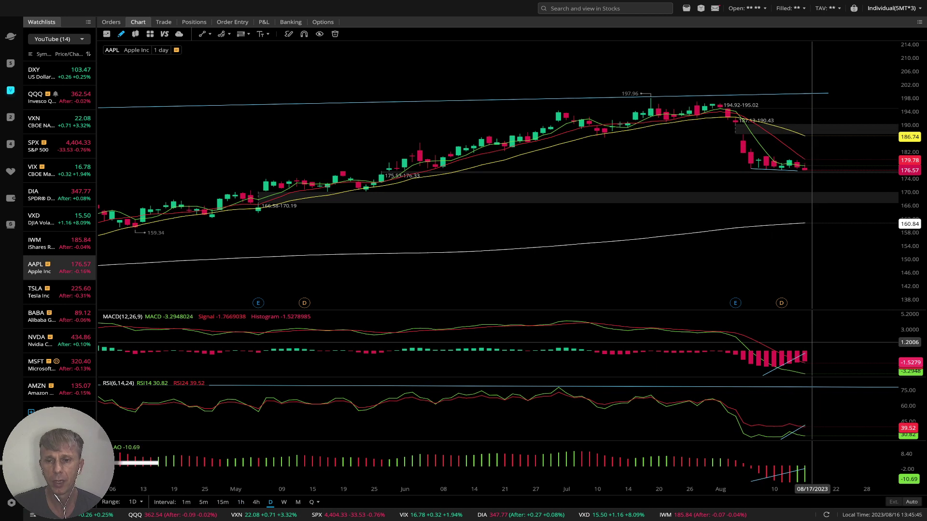
click(787, 474)
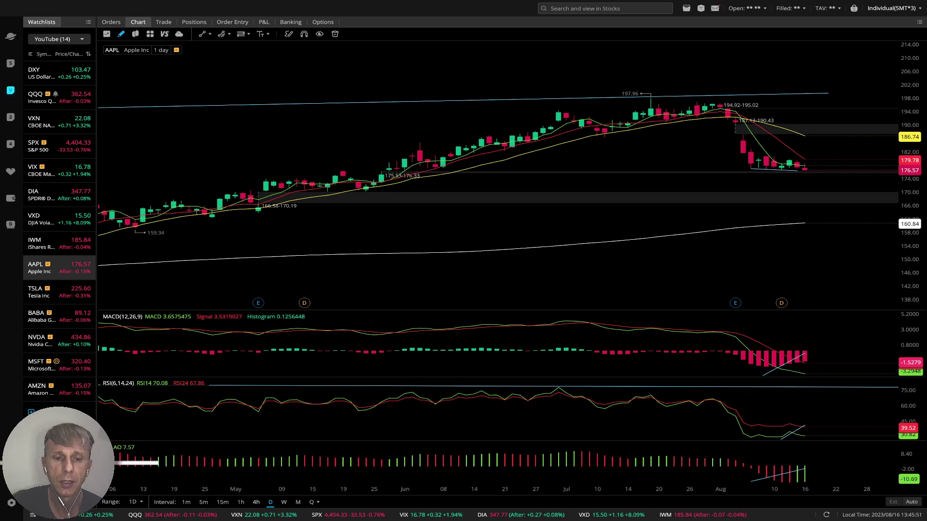
click(256, 502)
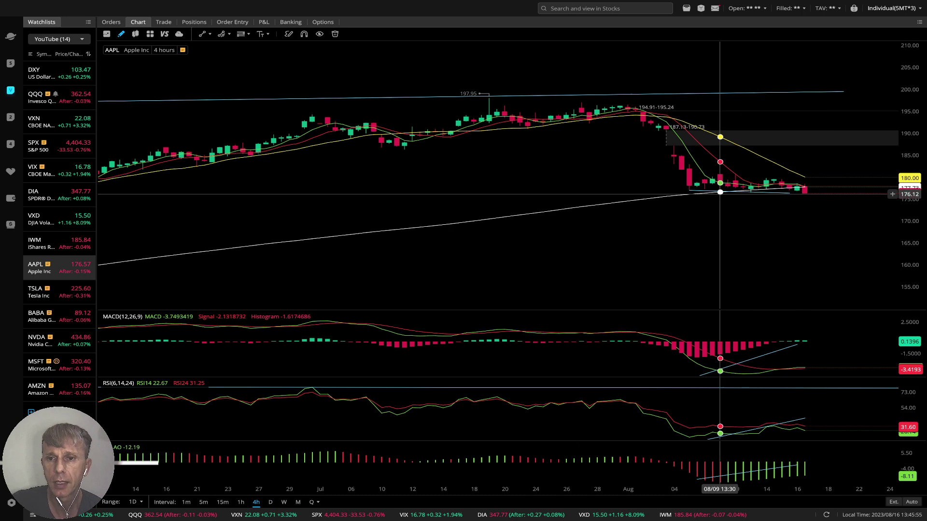
click(713, 192)
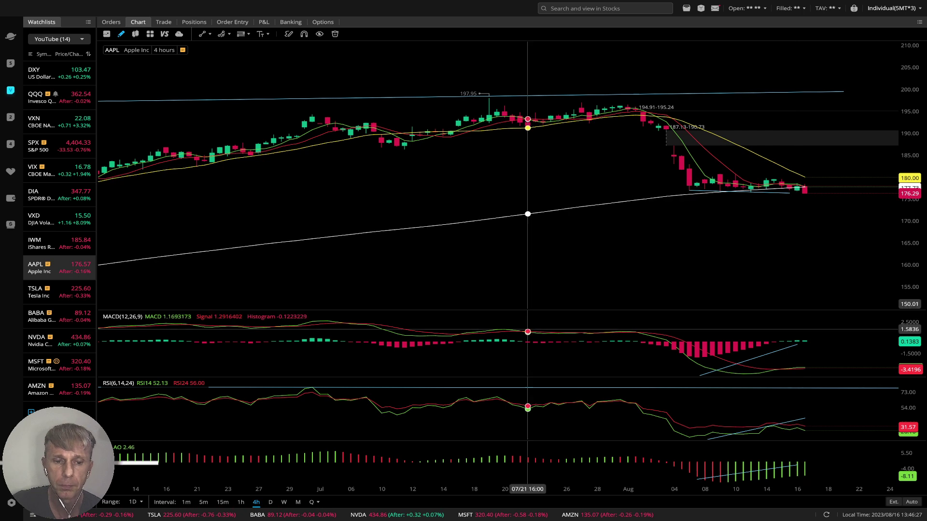
- On the 1-hour AAPL chart, extend the lower price trendline and the MACD trendline to the latest candle
click(241, 502)
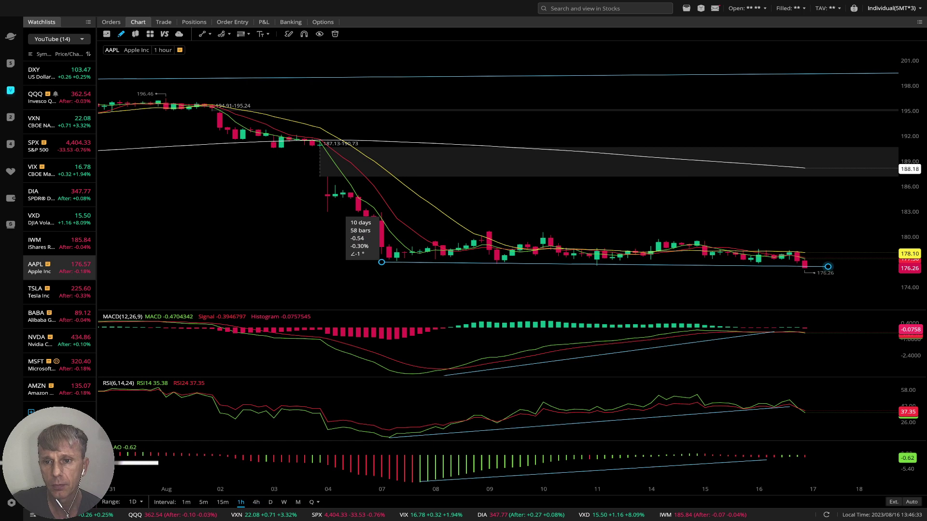
click(828, 271)
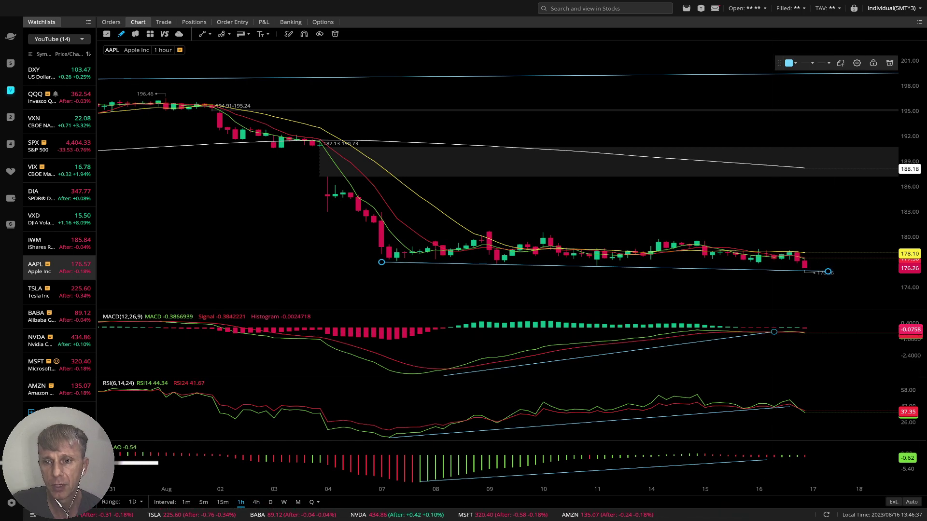
click(774, 332)
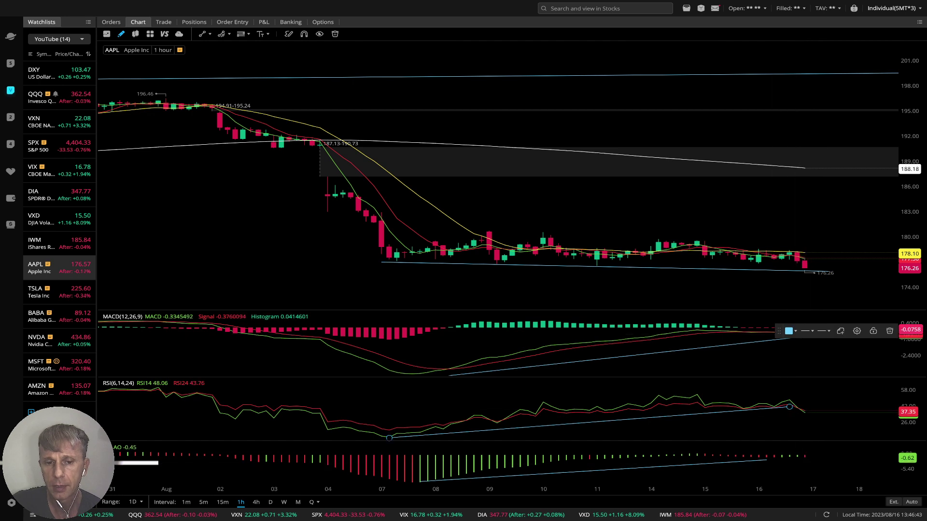
- Extend the RSI and AO trendlines on the 1-hour AAPL chart to the latest bar
mouse_move(796, 405)
mouse_down()
mouse_move(789, 406)
mouse_move(812, 411)
mouse_up()
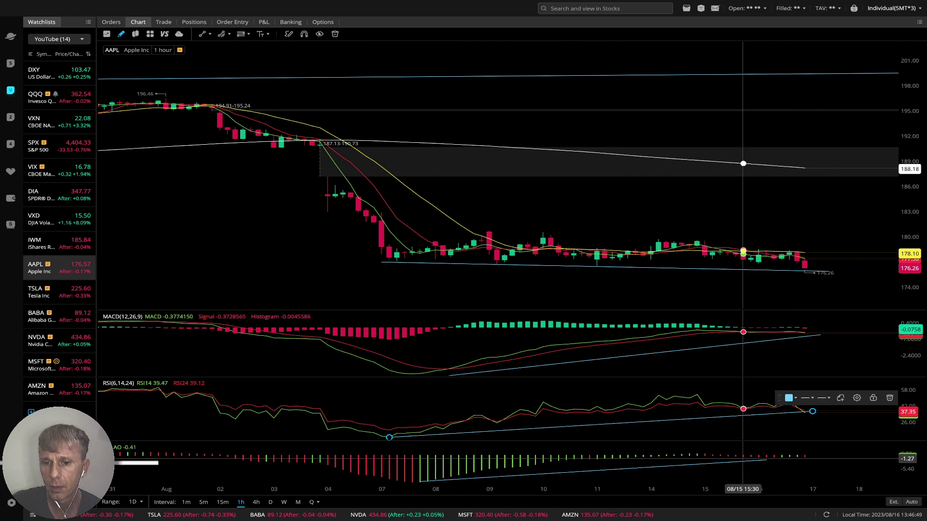
click(766, 460)
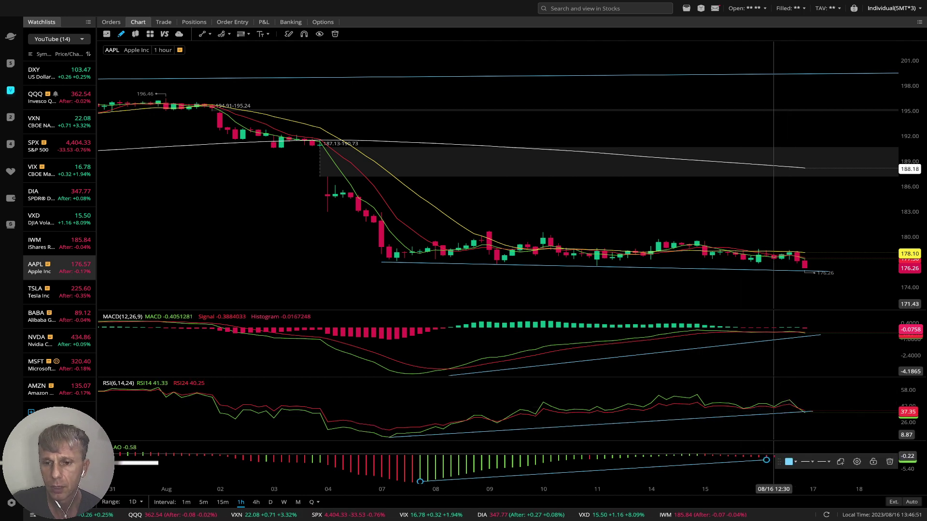
mouse_move(766, 460)
mouse_down()
mouse_move(823, 459)
mouse_move(664, 459)
mouse_move(718, 456)
mouse_up()
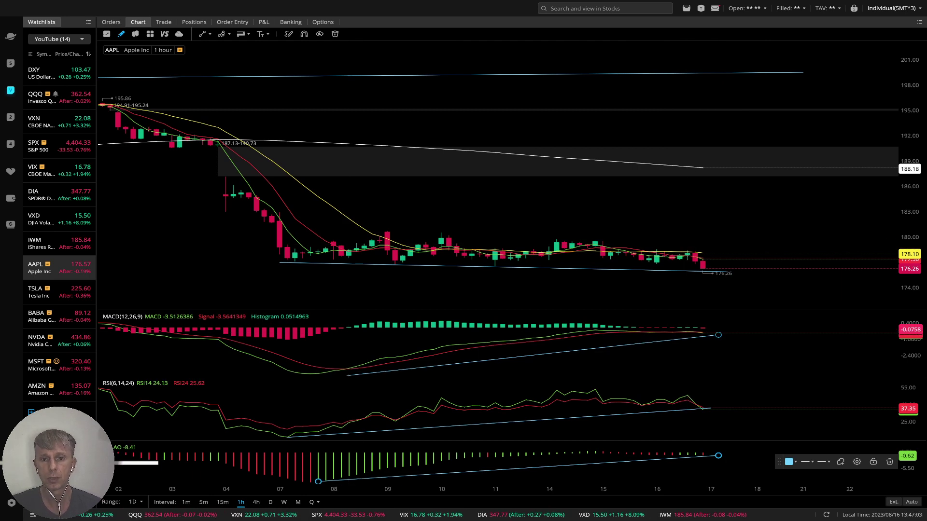
- Realign the AAPL MACD trendline with the indicator's August 7 low, and open the 1-hour TSLA chart
click(347, 371)
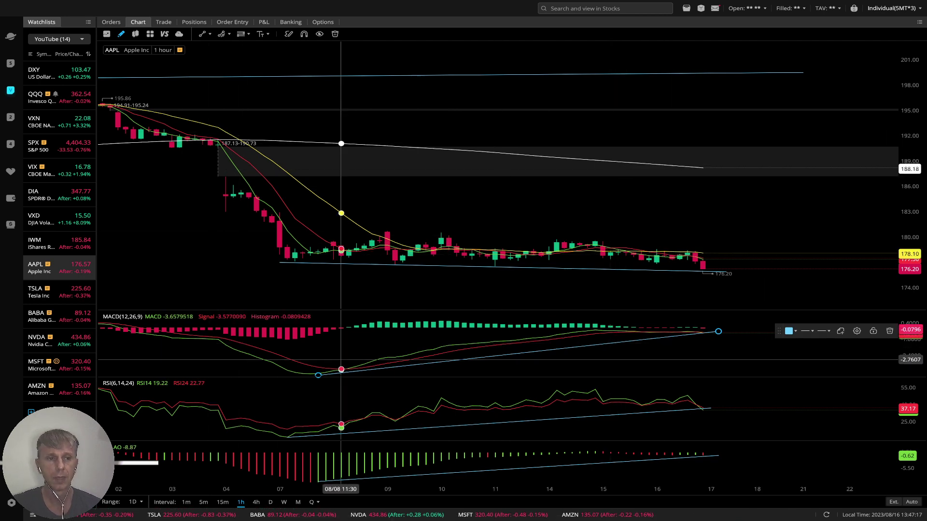
click(58, 292)
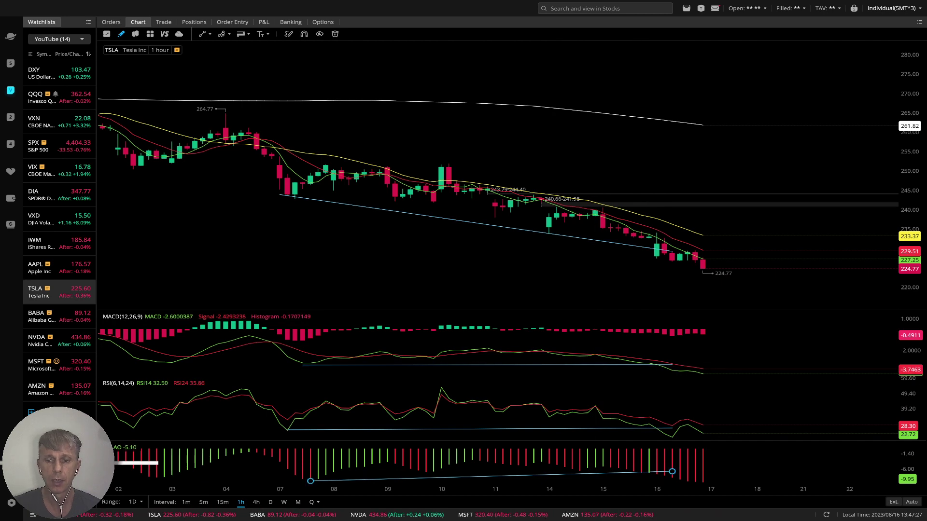
- Delete the AO, RSI, MACD and price trendlines from the 1-hour TSLA chart
key(Delete)
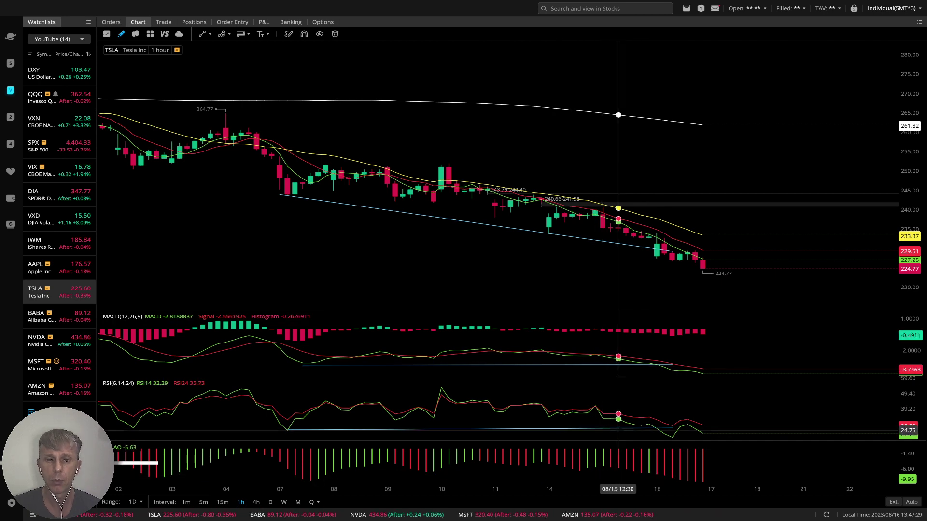
key(Delete)
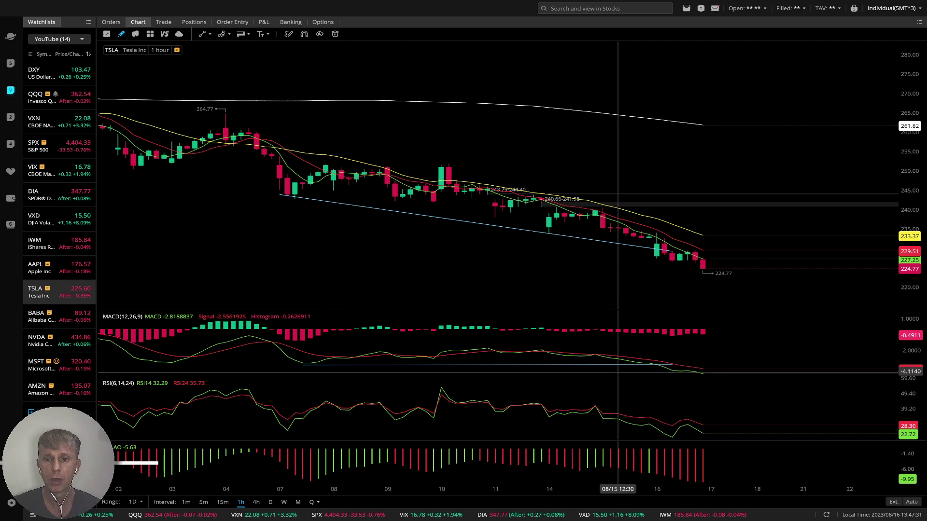
key(Delete)
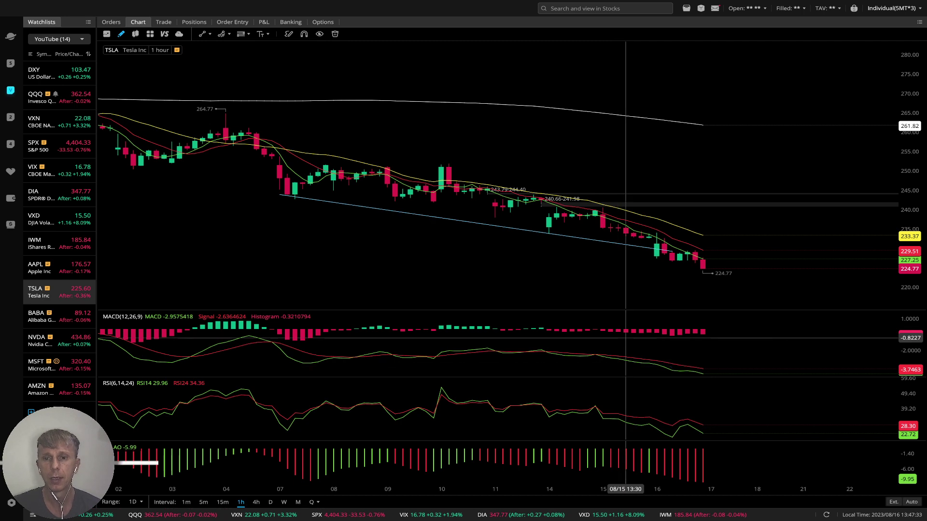
key(Delete)
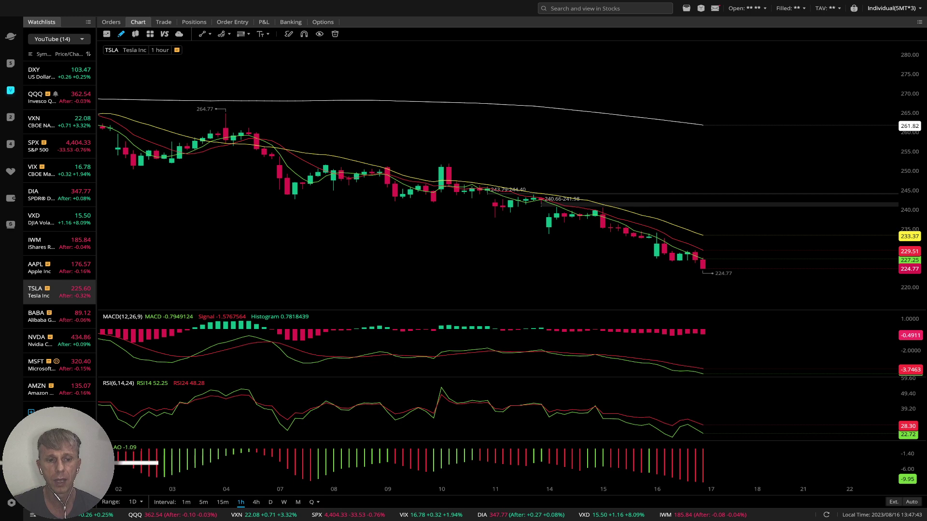
- Review the TSLA chart at the 4-hour and daily intervals, checking its price trend and indicators
click(256, 502)
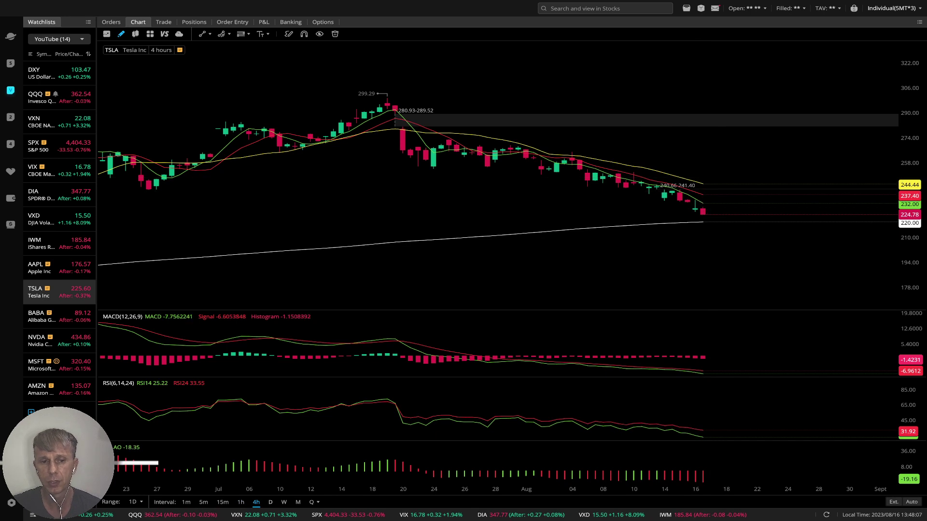
click(270, 501)
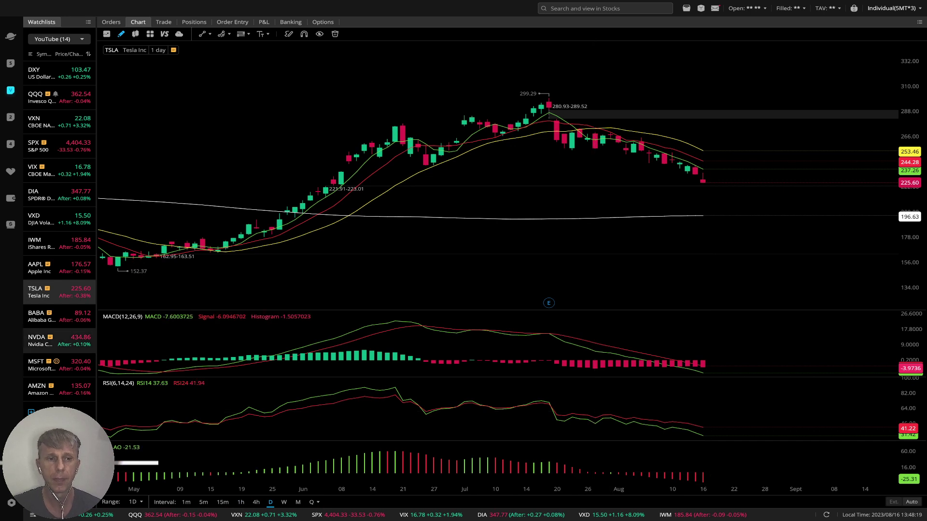
- Review the BABA chart at the daily, 4-hour and 1-hour intervals, including the daily price history back to March
click(58, 316)
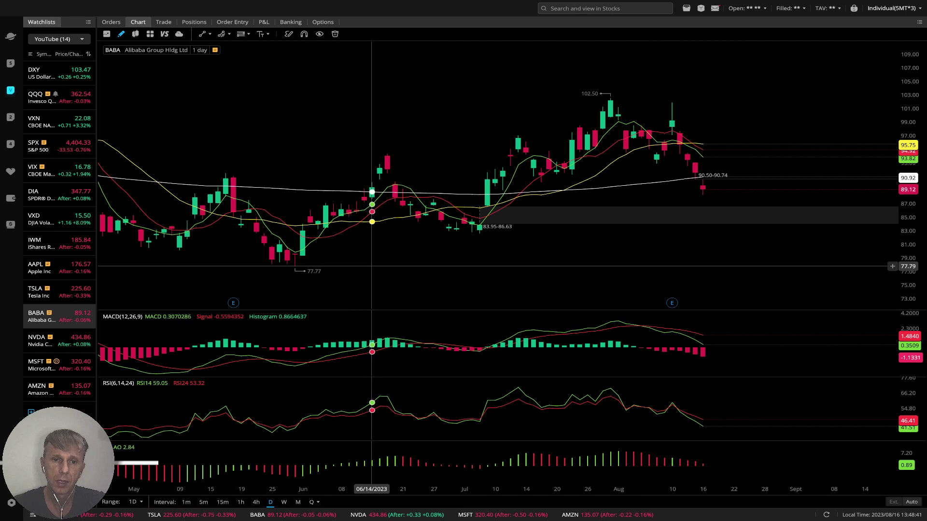
drag(386, 265, 466, 266)
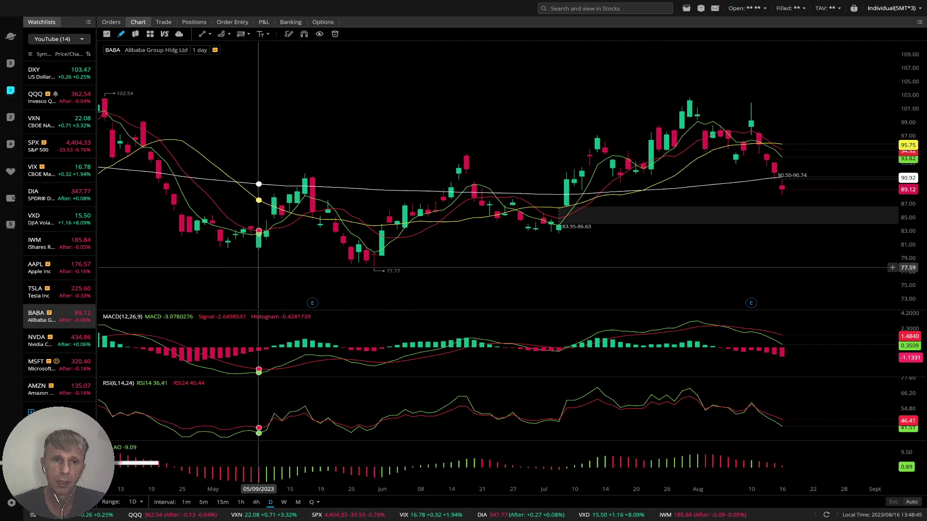
drag(258, 265, 474, 268)
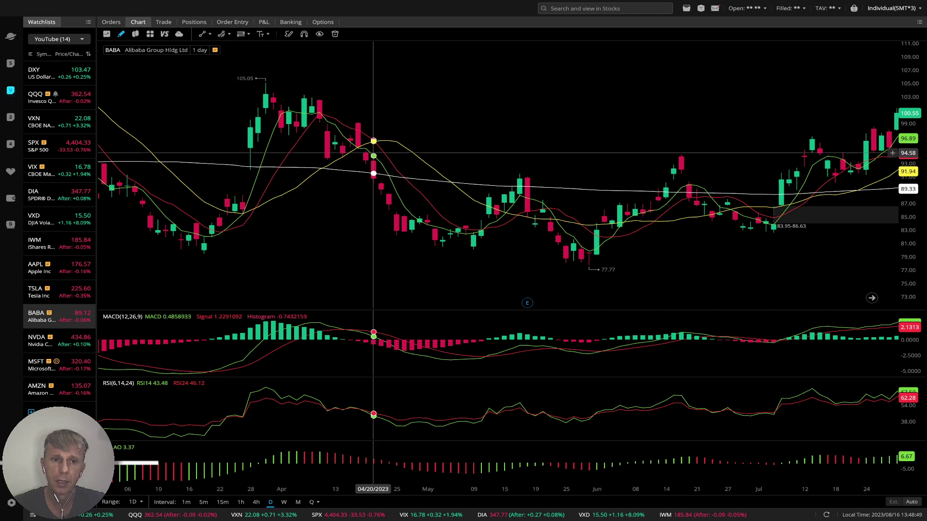
drag(465, 270, 255, 268)
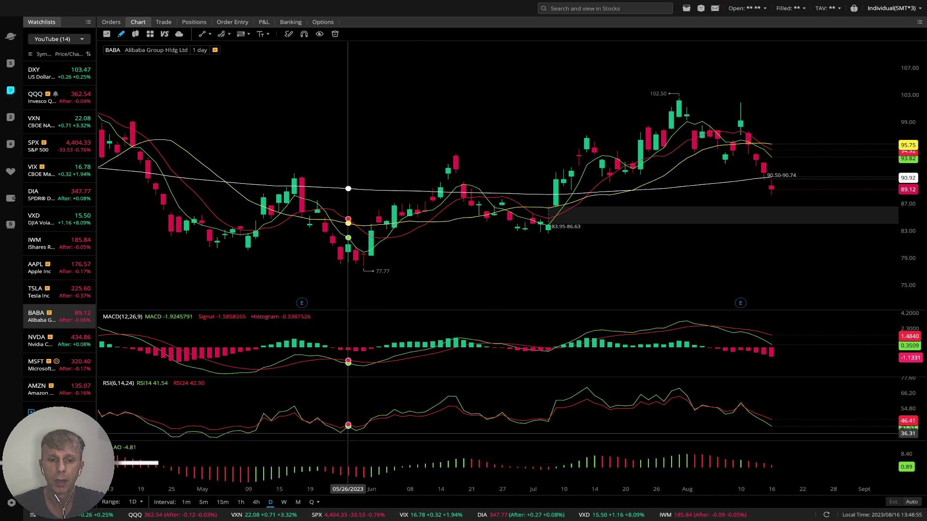
click(255, 502)
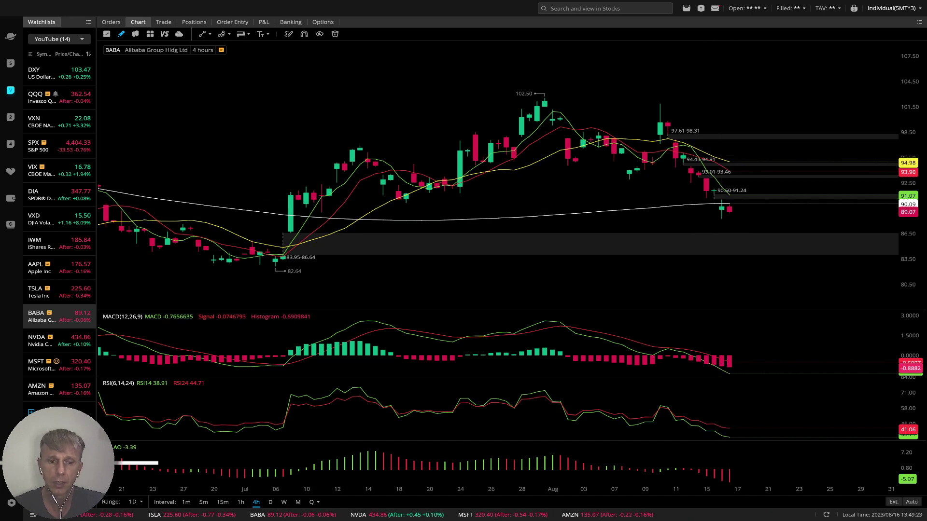
click(240, 502)
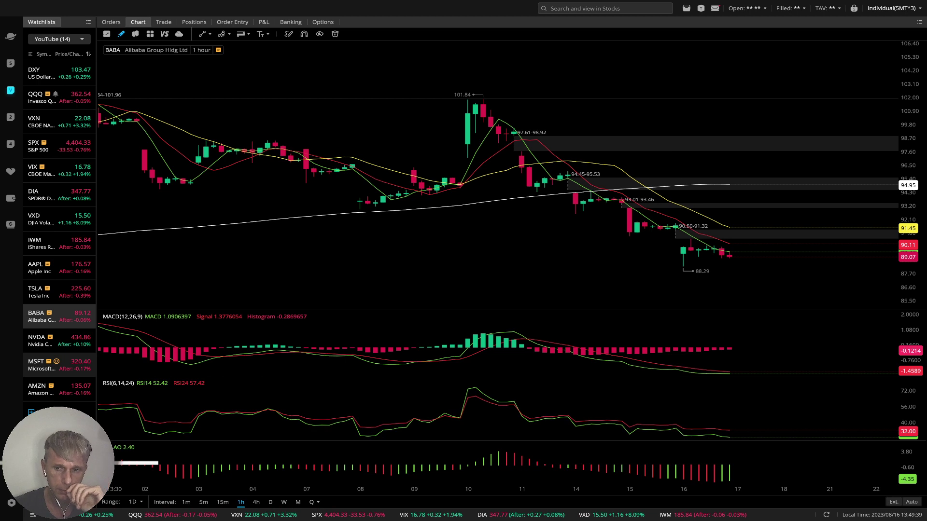
- Open the 1-hour MSFT chart and examine its price, MACD, RSI and AO trendlines through the latest candles
click(59, 364)
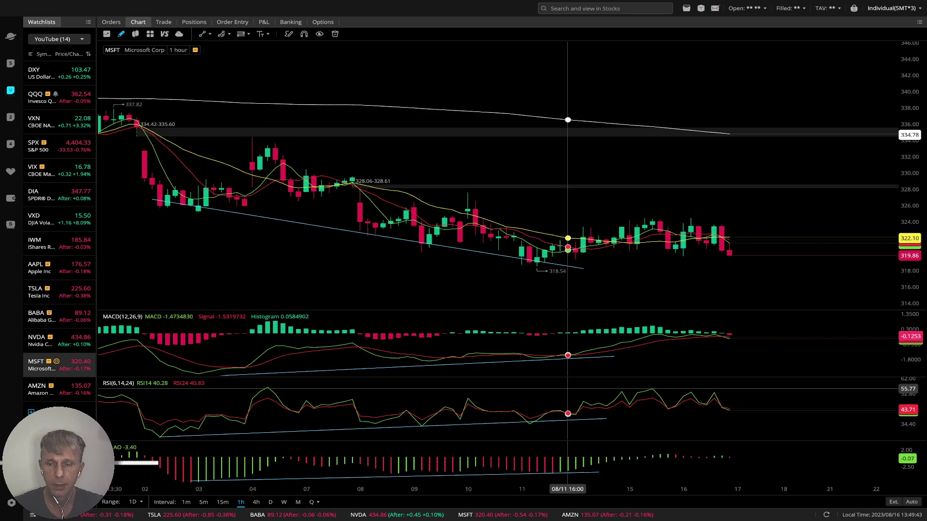
drag(576, 251, 560, 251)
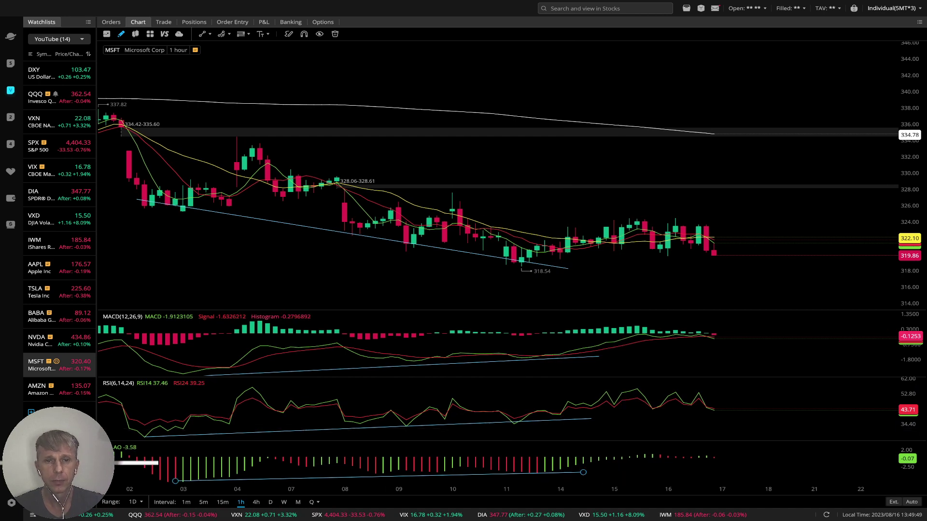
drag(521, 287, 588, 287)
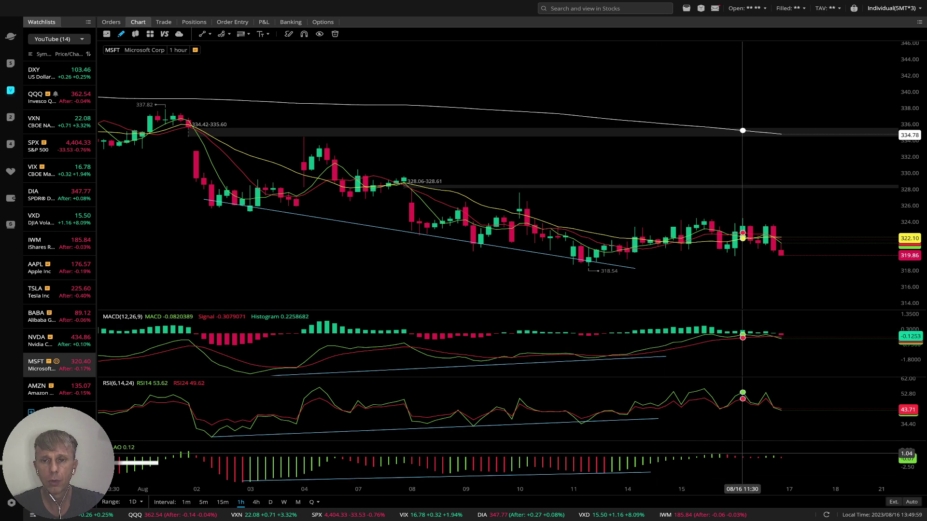
drag(765, 195, 666, 198)
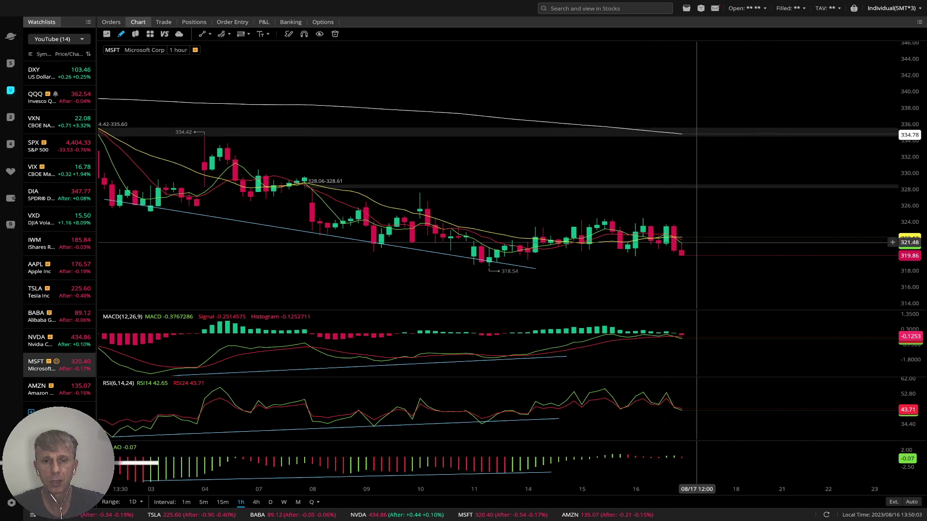